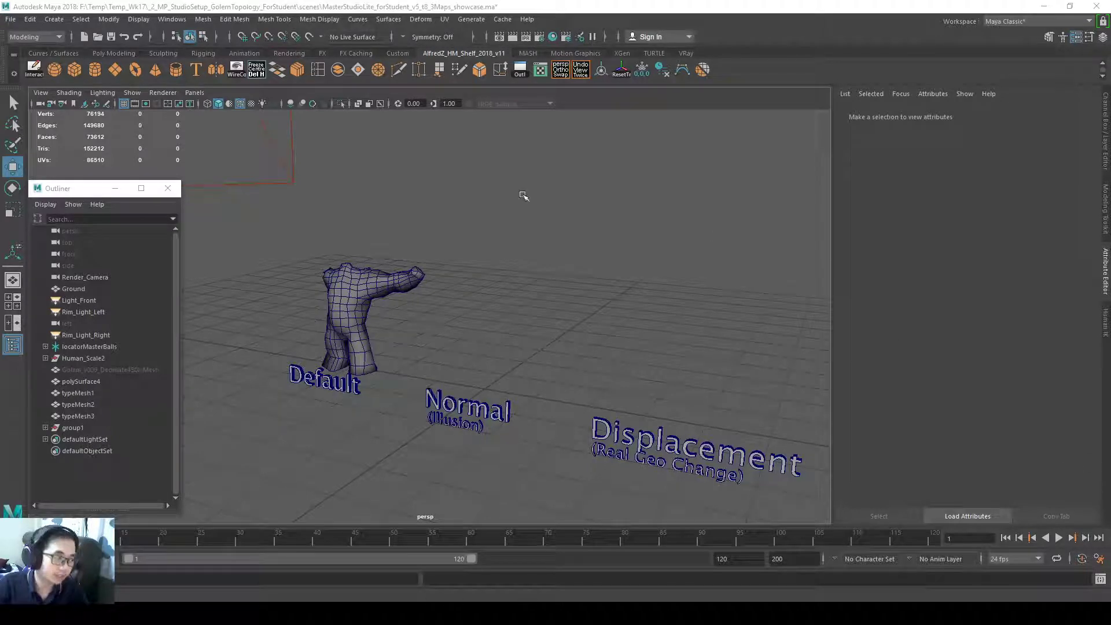
alt+middle_drag(646, 305, 547, 301)
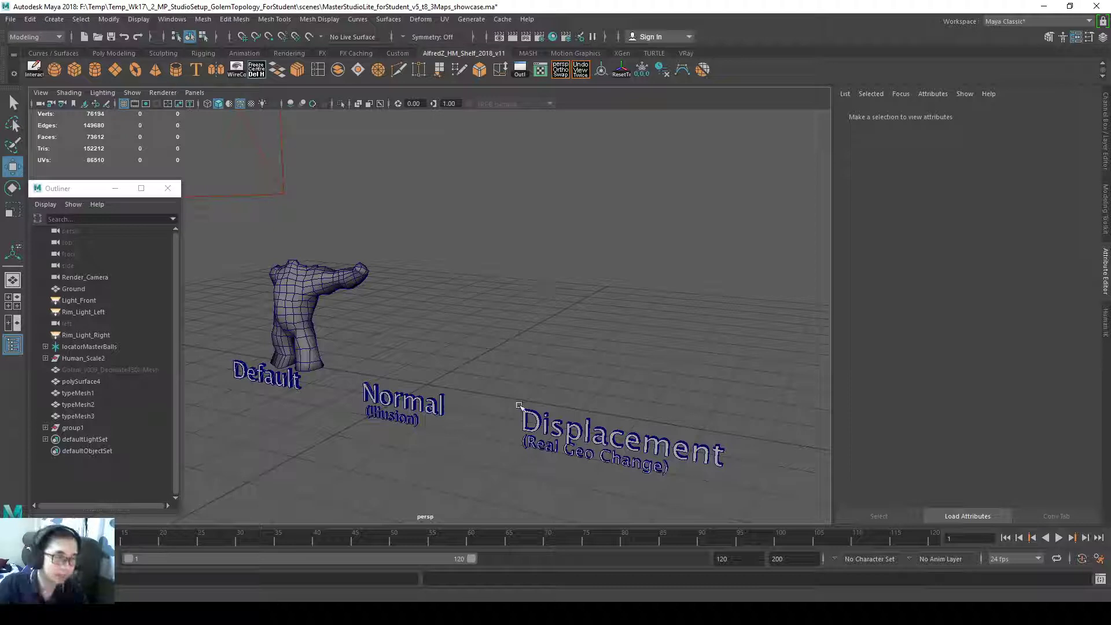
alt+drag(342, 355, 342, 349)
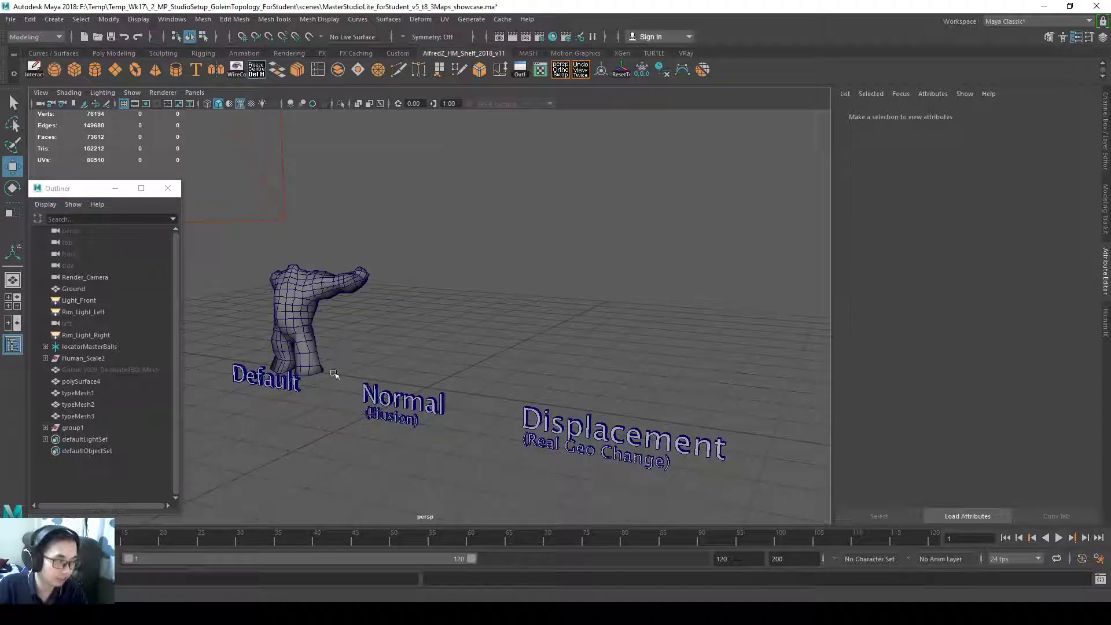
scroll(394, 413, up, 2)
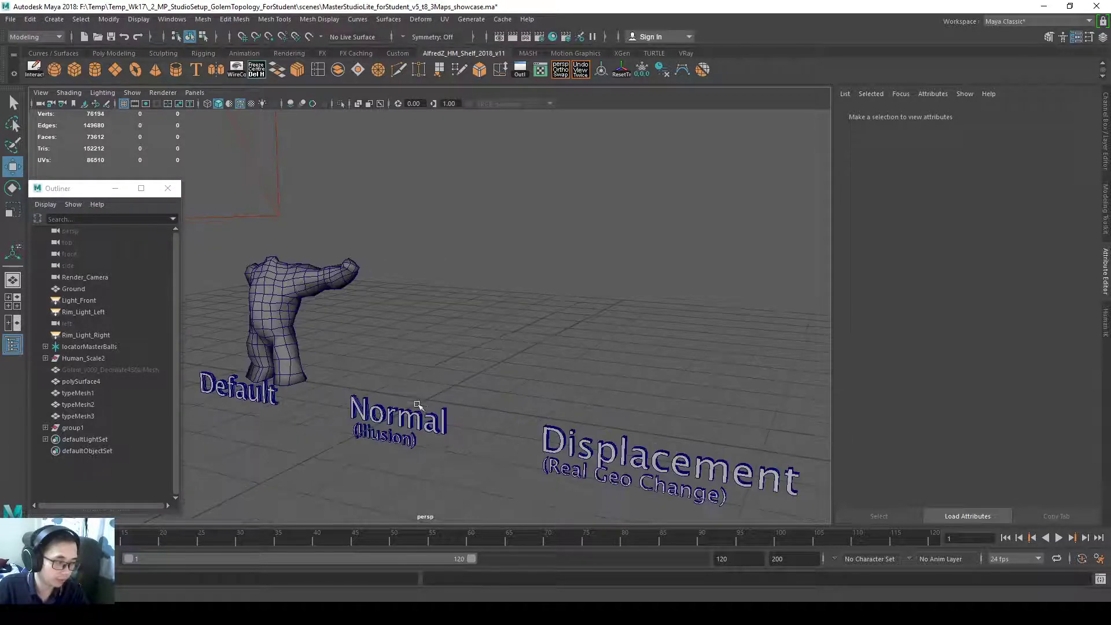
alt+middle_drag(404, 384, 405, 426)
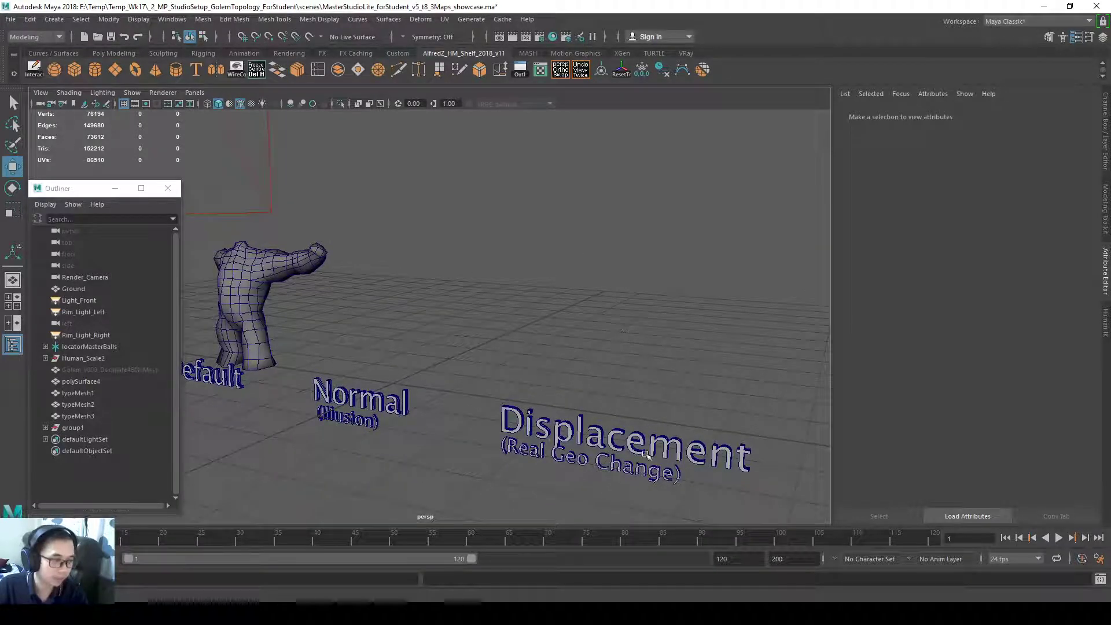
alt+middle_drag(526, 385, 553, 426)
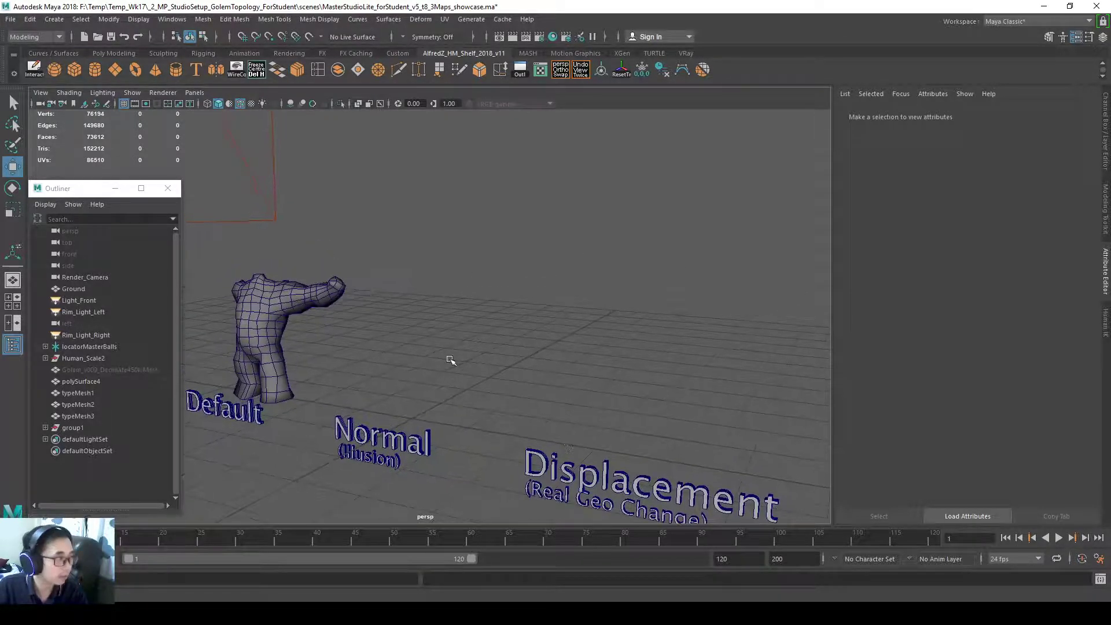
Preview the figure above the Default label with the V-Ray IPR viewport renderer, and return the viewport to Viewport 2.0
alt+middle_drag(382, 351, 544, 358)
click(413, 321)
scroll(486, 338, up, 2)
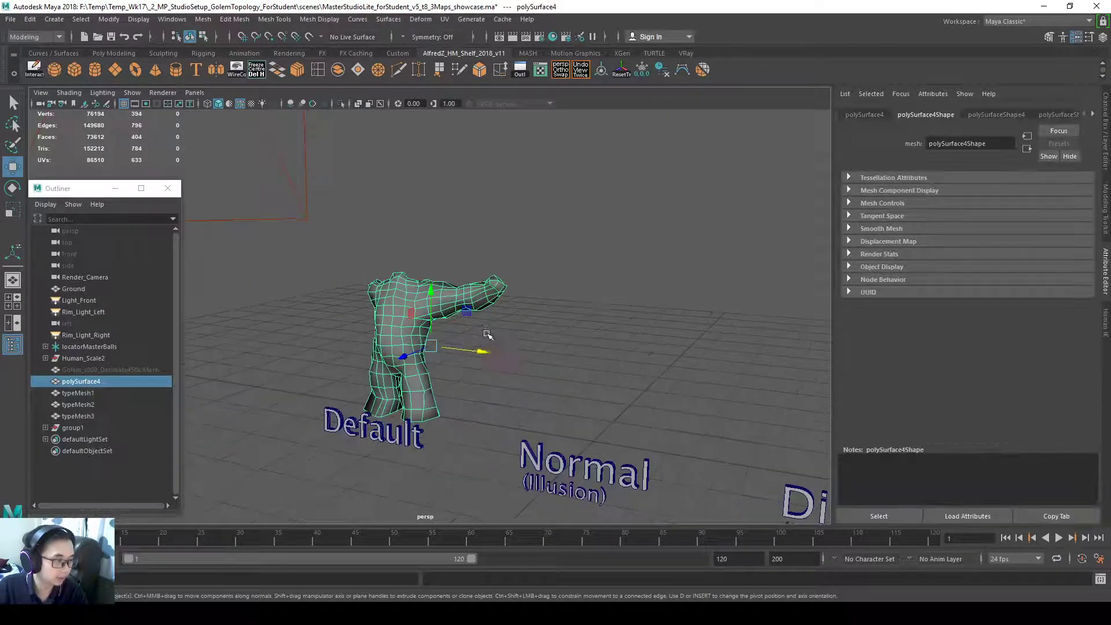
click(165, 93)
click(169, 128)
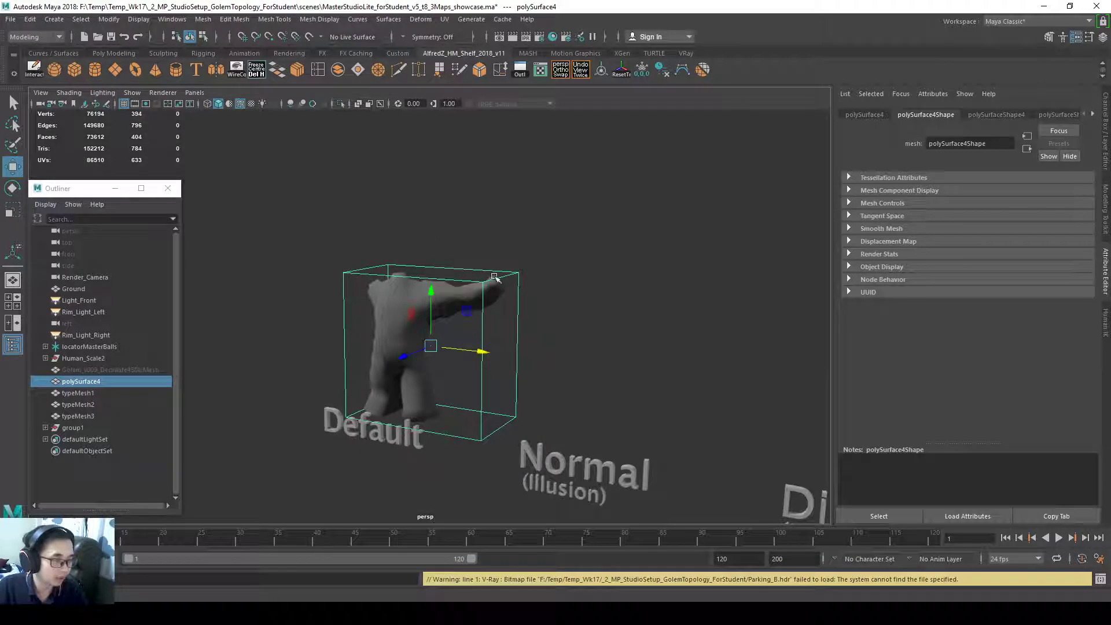
alt+drag(496, 279, 494, 317)
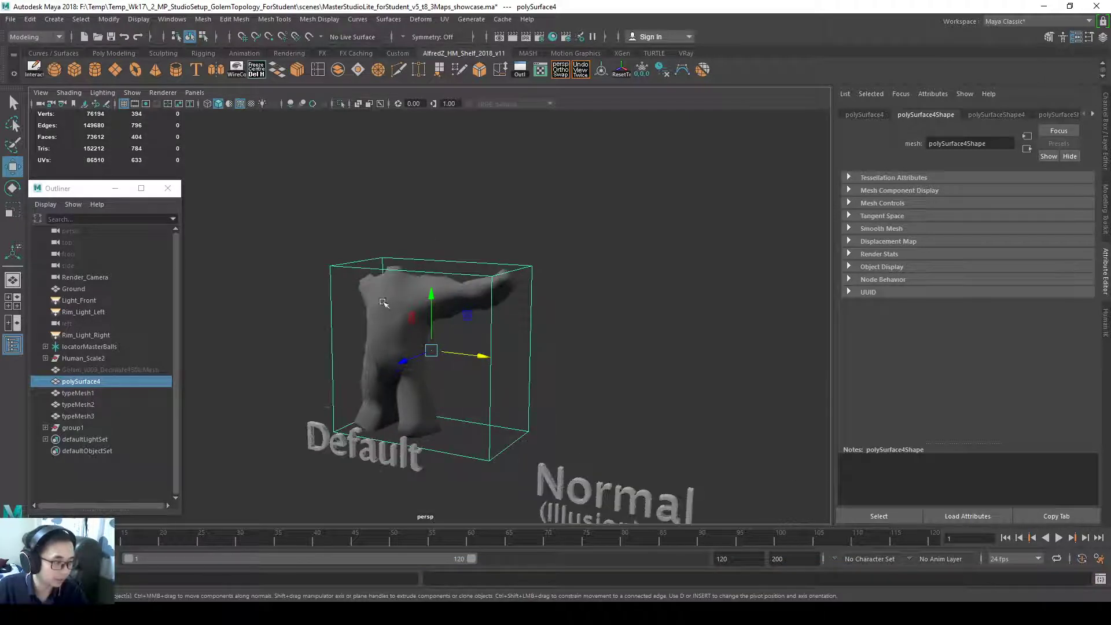
mouse_move(383, 302)
alt+mouse_down()
mouse_move(362, 299)
mouse_move(381, 318)
alt+mouse_up()
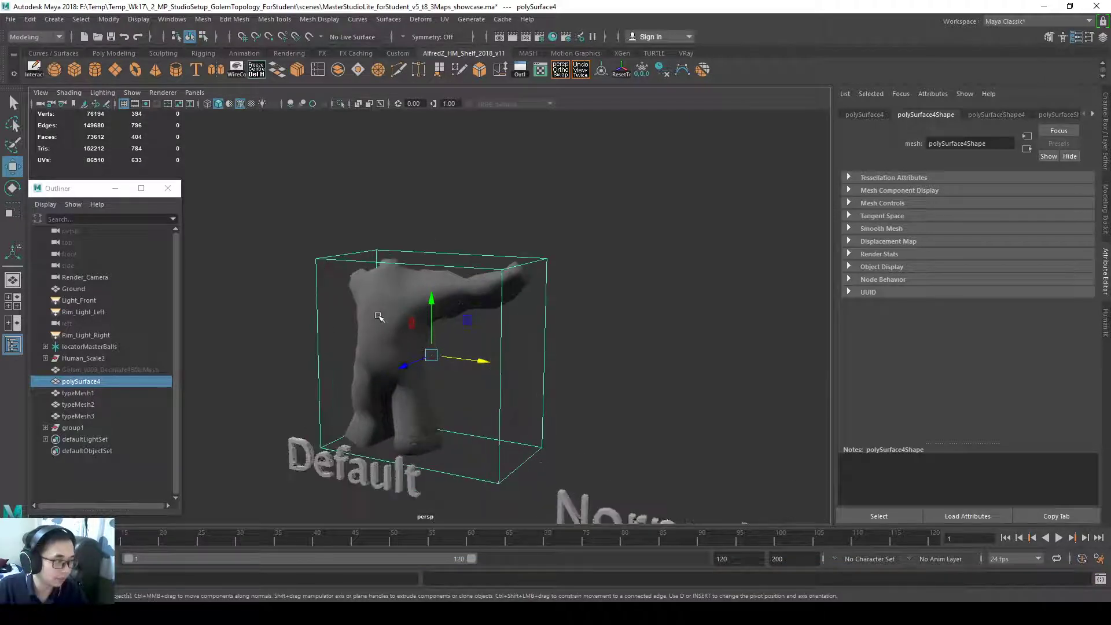
click(622, 320)
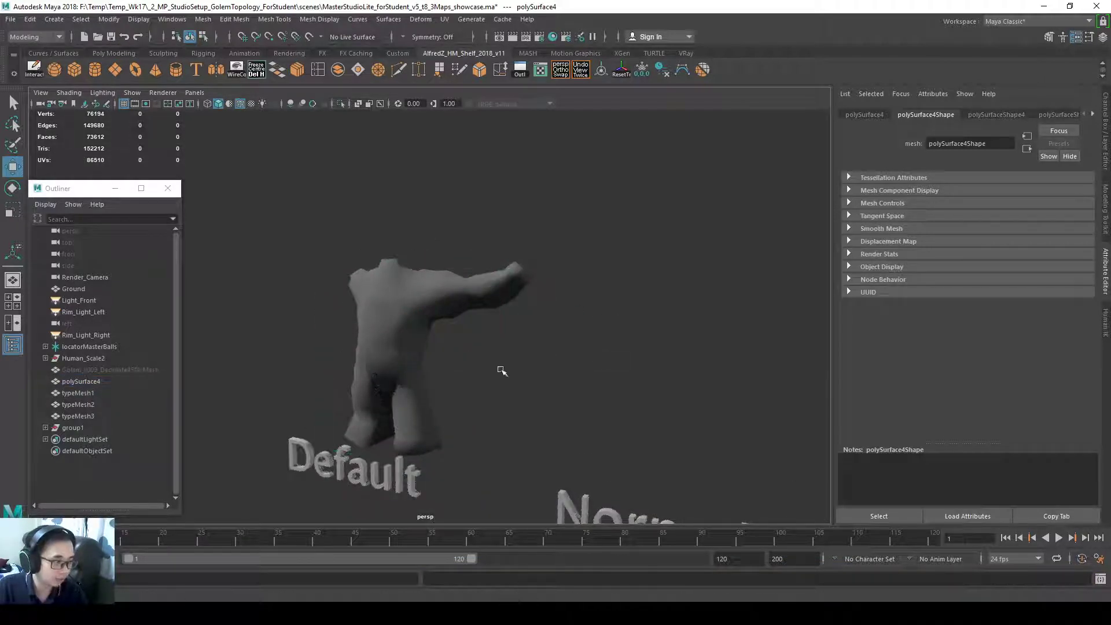
click(163, 93)
click(186, 123)
click(389, 19)
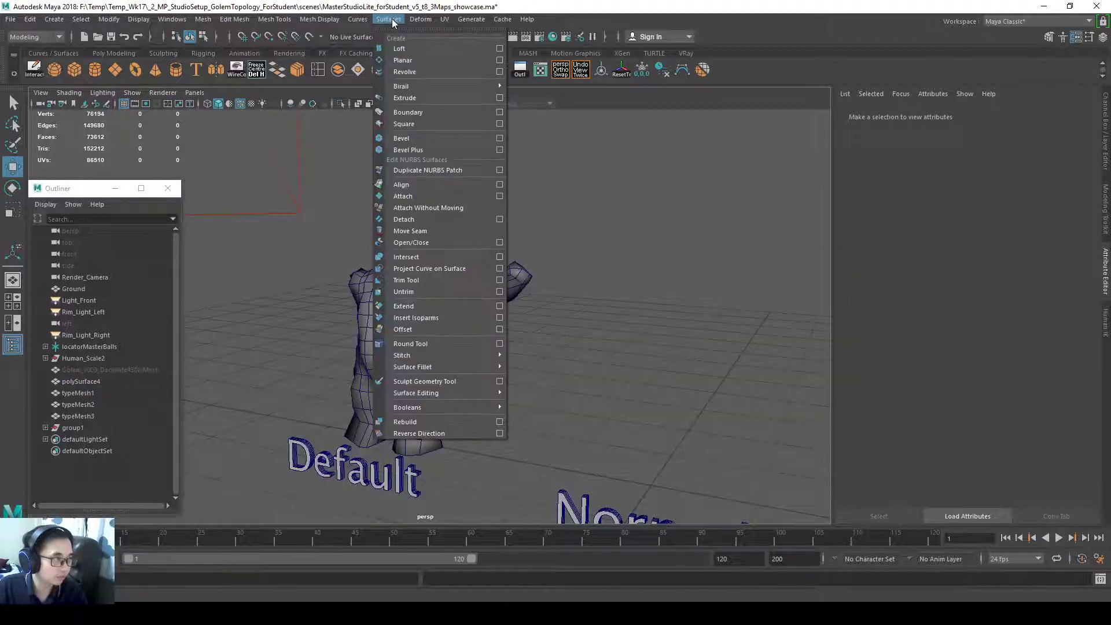
click(388, 20)
click(320, 19)
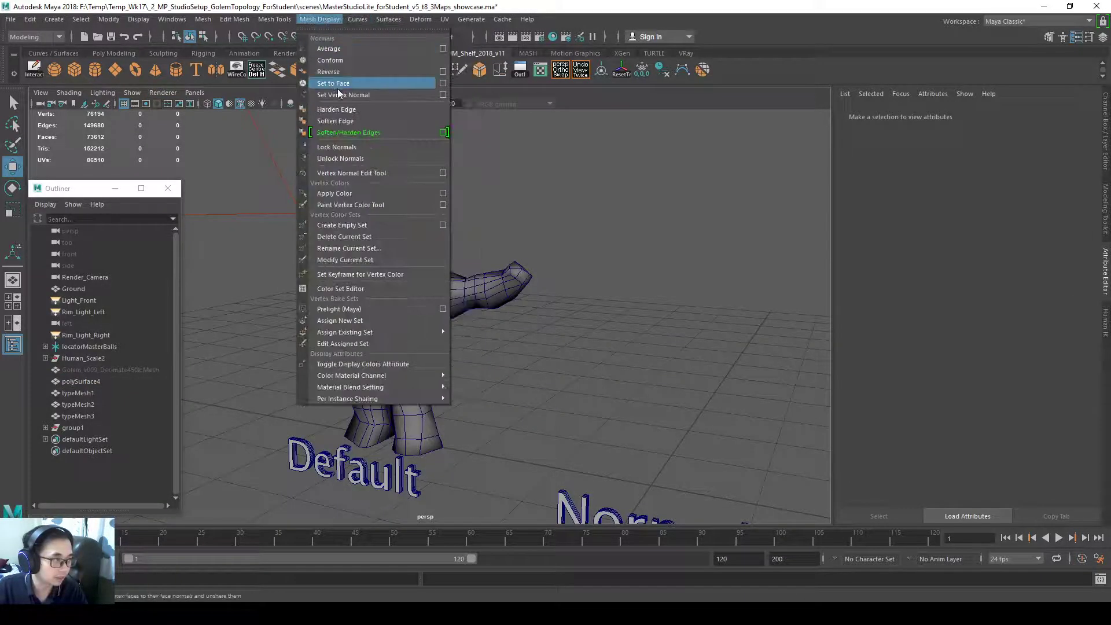
click(554, 235)
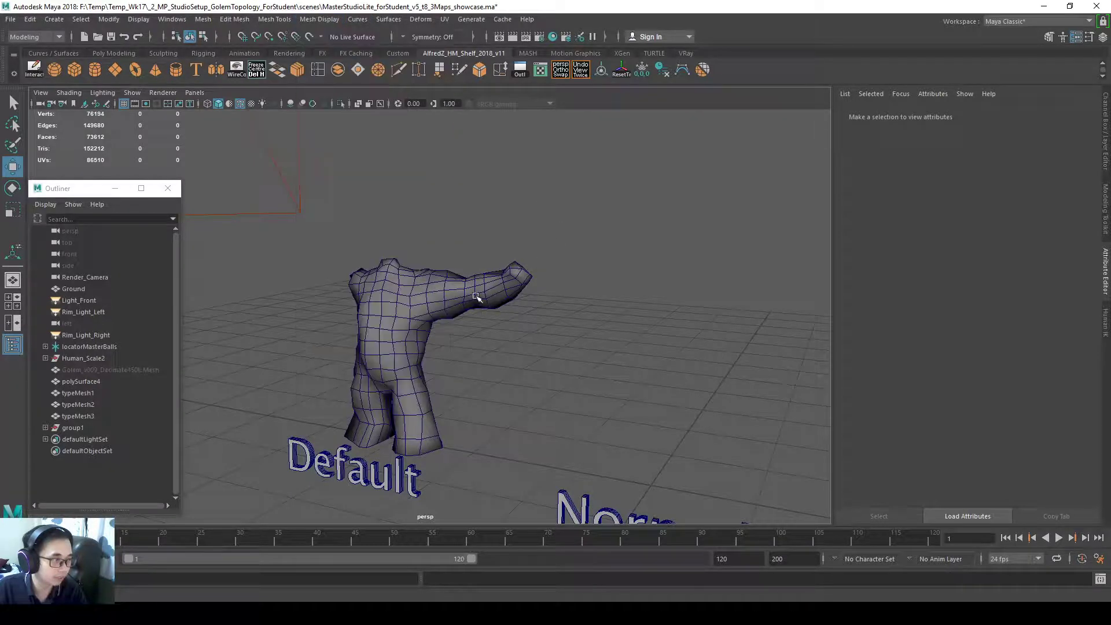
Duplicate the Default figure and move the copy behind the Normal (Illusion) label
click(479, 298)
alt+middle_drag(452, 310, 429, 250)
key(ctrl+d)
drag(454, 302, 740, 342)
alt+middle_drag(740, 342, 457, 422)
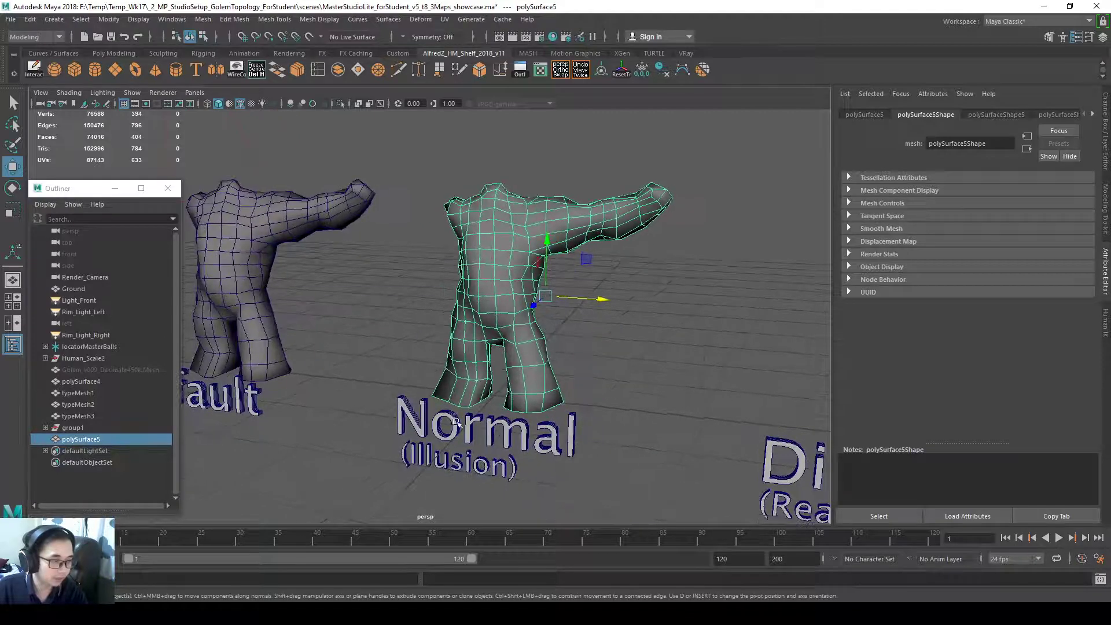
alt+middle_drag(556, 398, 560, 421)
alt+drag(560, 421, 525, 418)
alt+right_drag(525, 417, 443, 388)
alt+drag(444, 389, 489, 325)
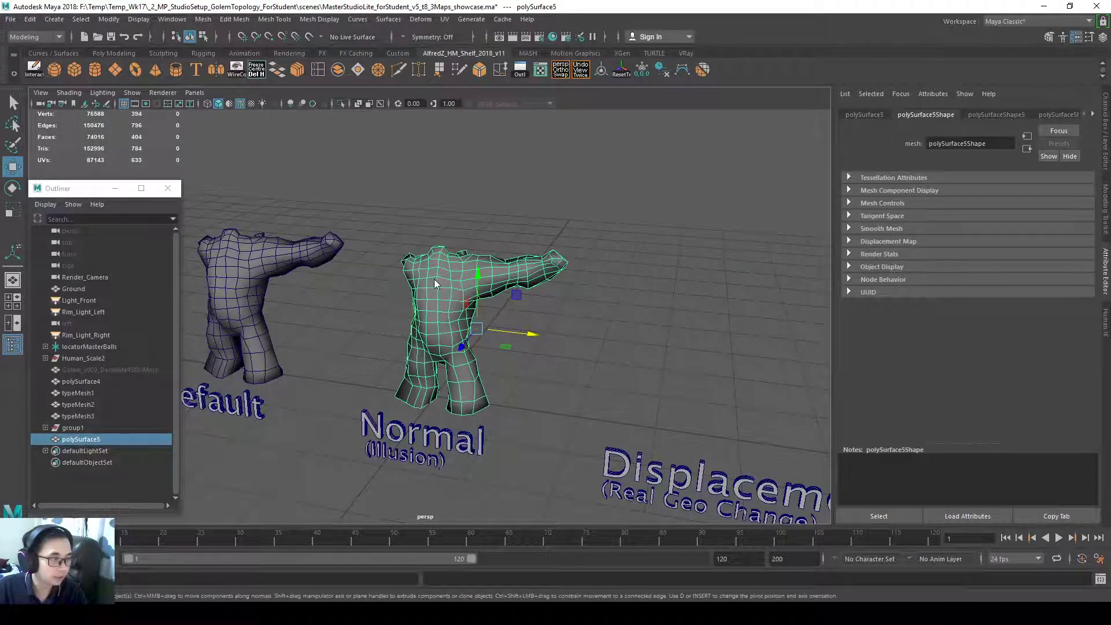
Assign a new VRay Mtl to the copied figure and set its bump Map Type to Normal map in tangent space
right_drag(435, 284, 432, 576)
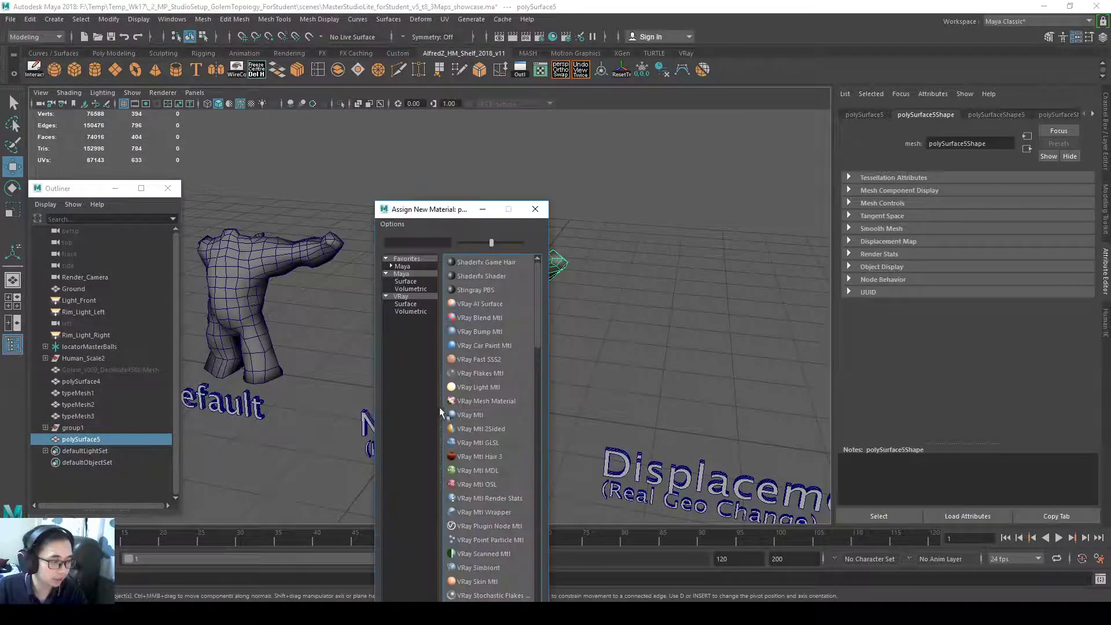
click(466, 415)
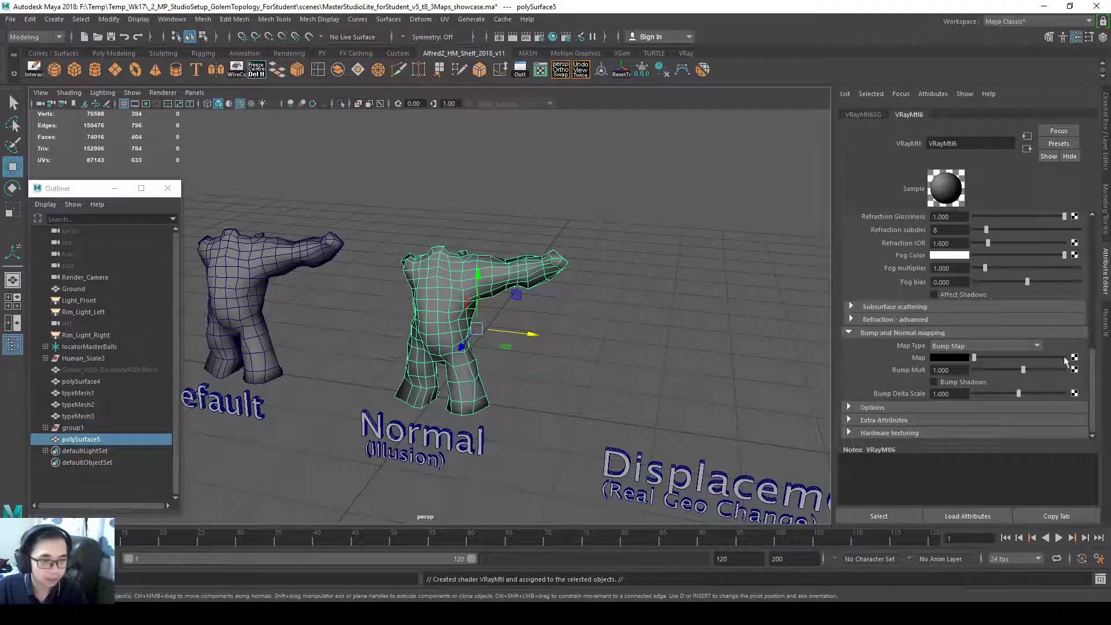
click(1009, 347)
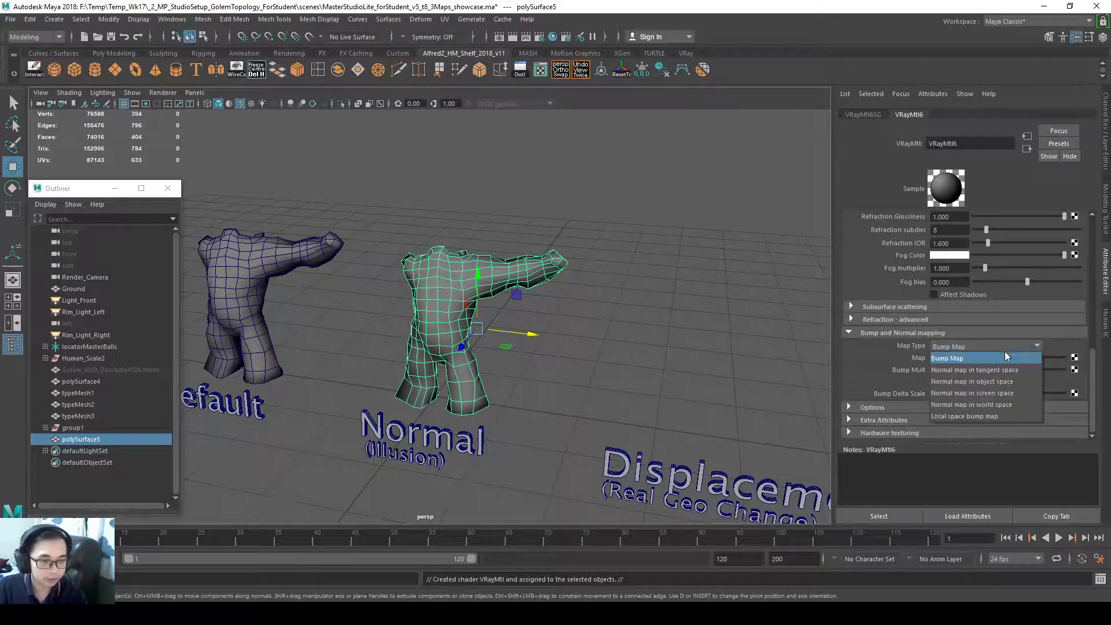
click(977, 369)
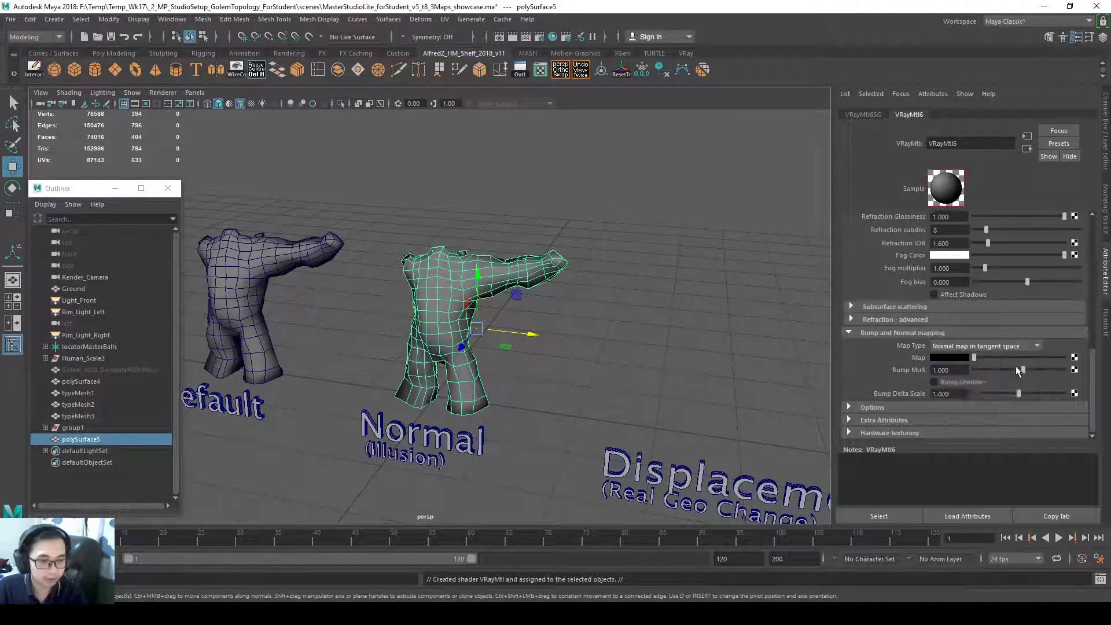
Connect a file texture to the material's bump Map and load v012_normals.jpg from the sourceimages folder
click(1075, 357)
click(475, 484)
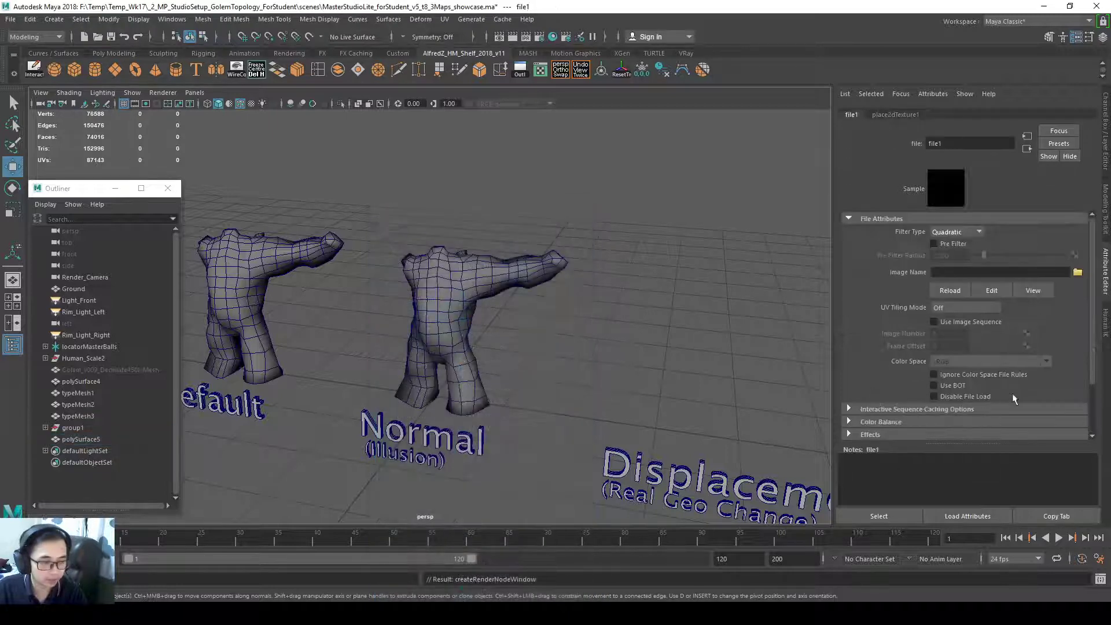
click(1078, 272)
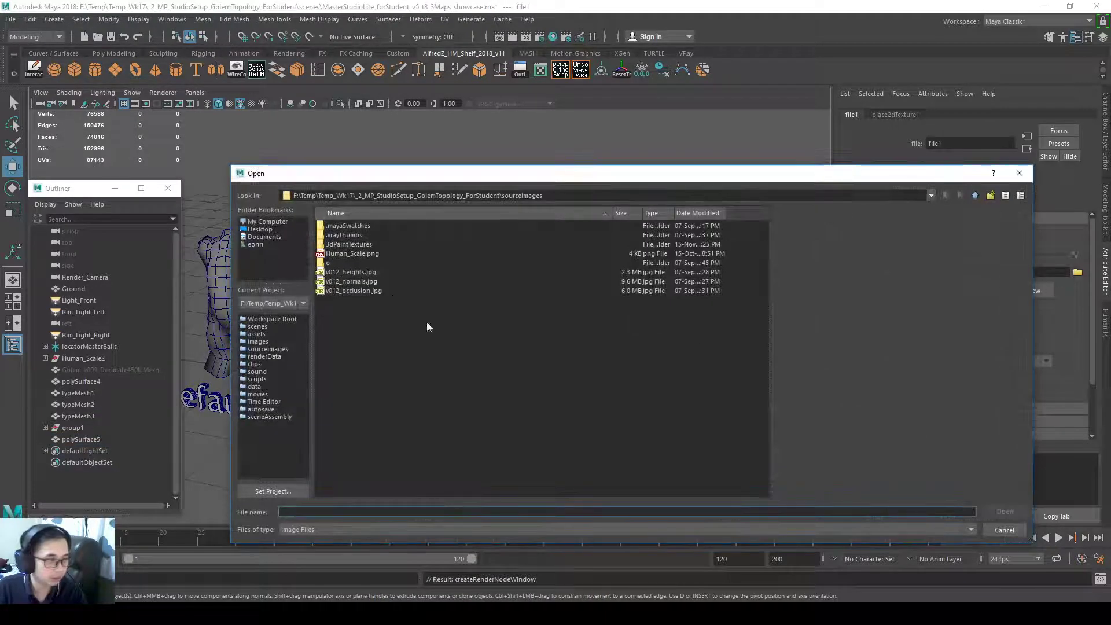
click(359, 281)
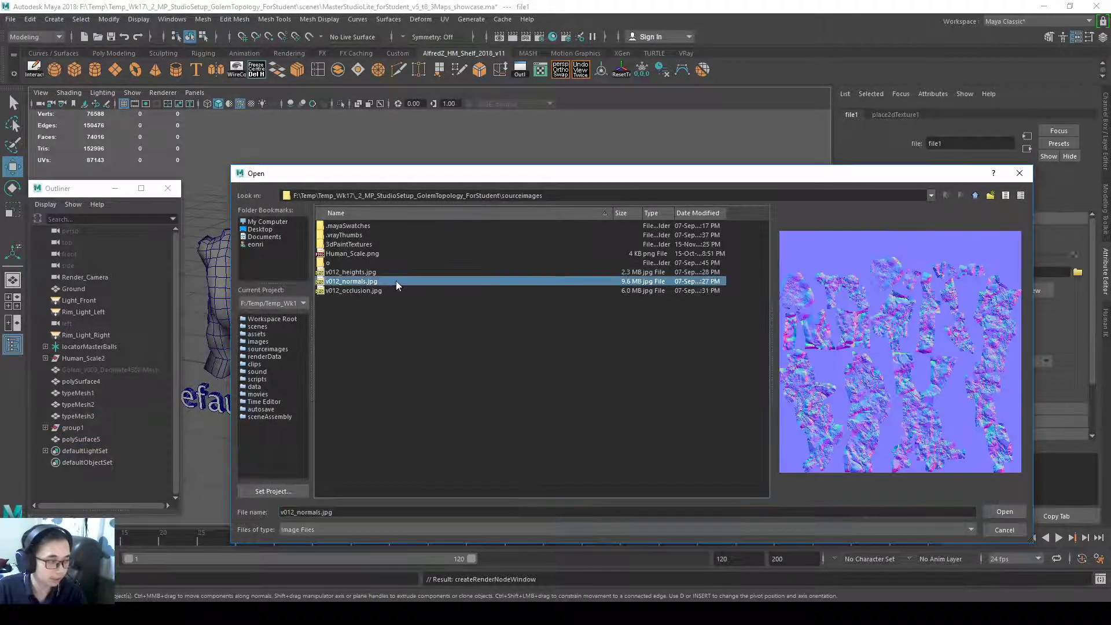
double_click(348, 280)
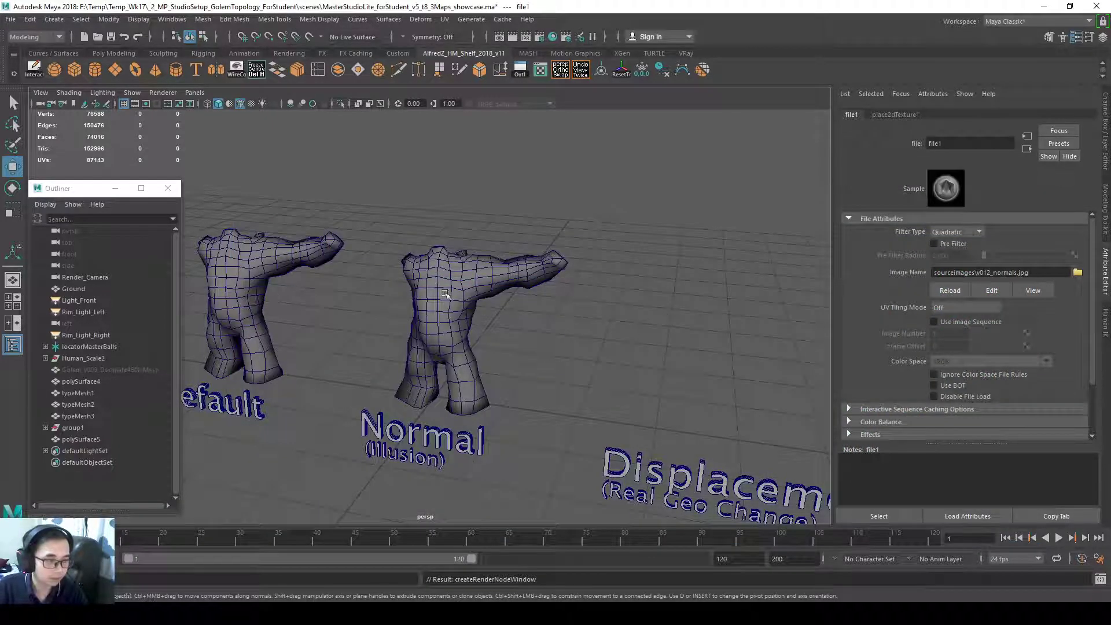
Frame the Default and Normal figures together and switch the viewport renderer to V-Ray IPR
alt+middle_drag(444, 293, 519, 291)
scroll(511, 306, up, 3)
alt+drag(511, 307, 533, 291)
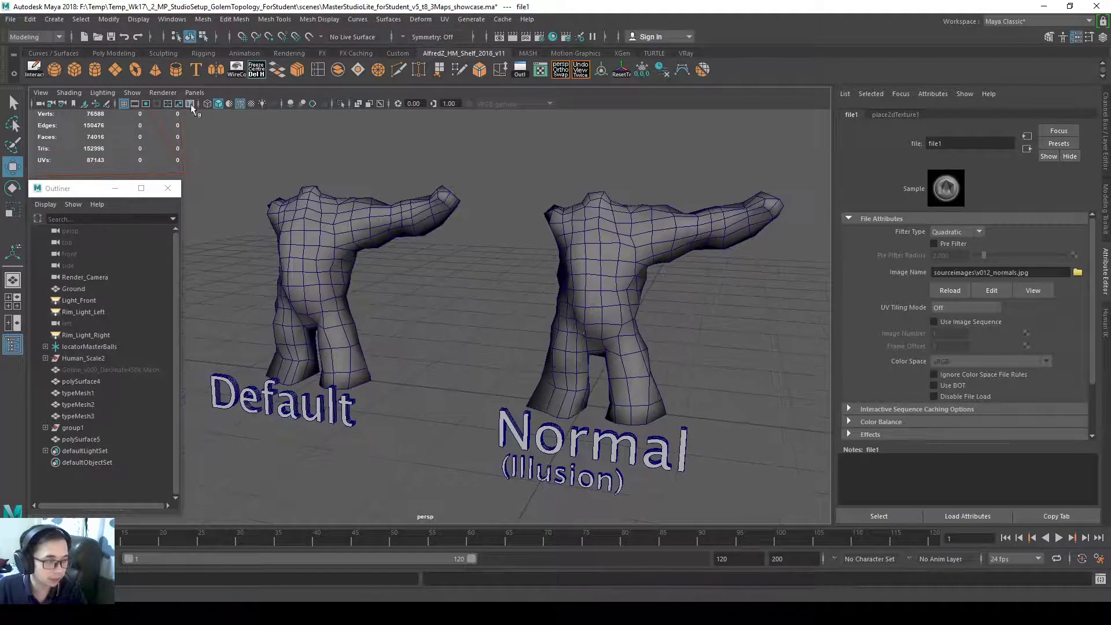
click(163, 93)
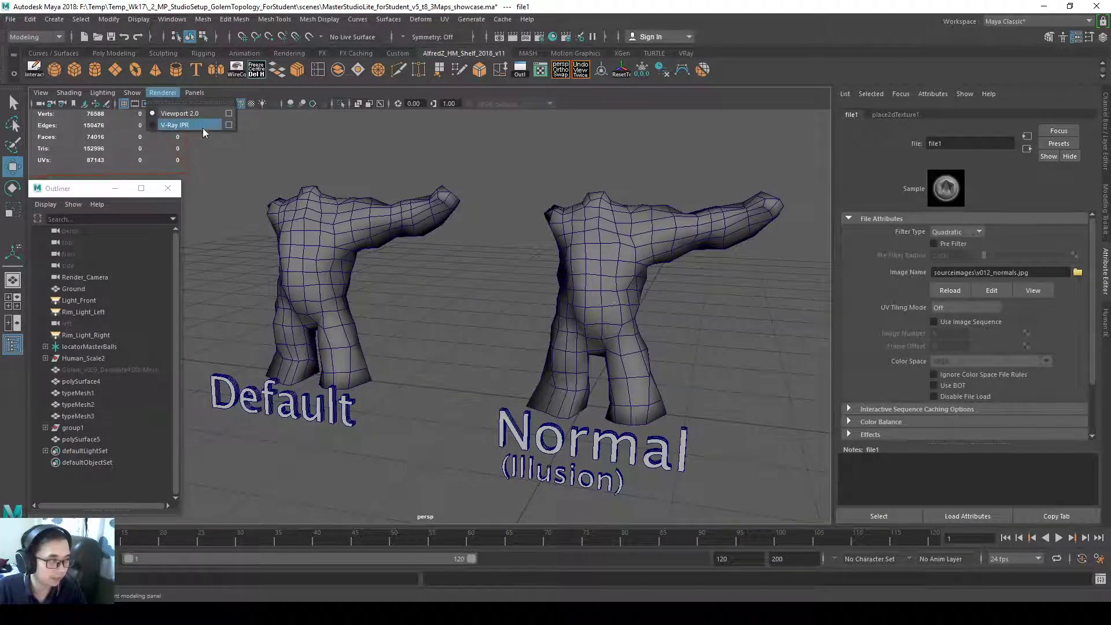
click(175, 125)
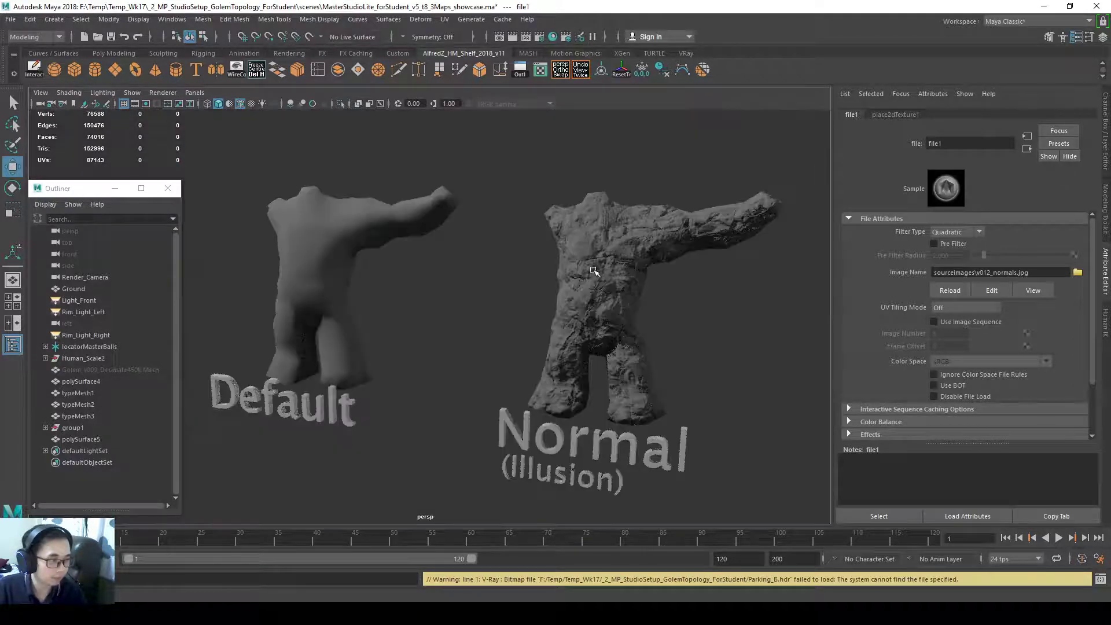
Compare the rendered surface detail of the Normal figure with the smooth Default figure
click(599, 267)
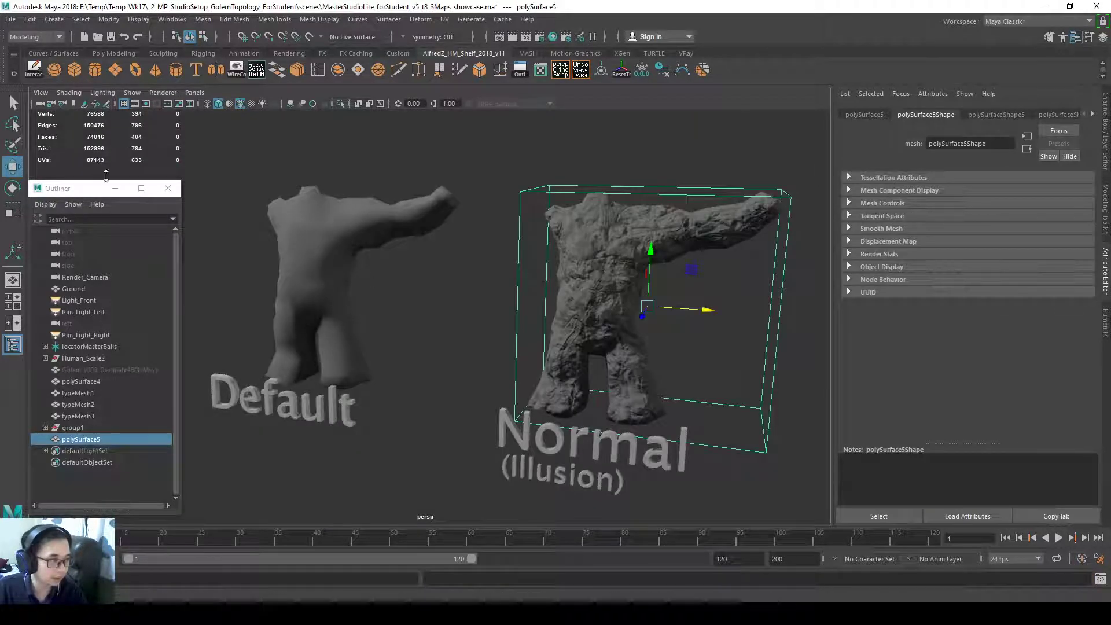
ctrl+drag(151, 132, 116, 141)
key(Escape)
alt+drag(439, 216, 421, 211)
mouse_move(536, 253)
alt+mouse_down()
mouse_move(590, 251)
mouse_move(508, 242)
mouse_move(533, 233)
alt+mouse_up()
alt+drag(777, 379, 799, 362)
click(706, 339)
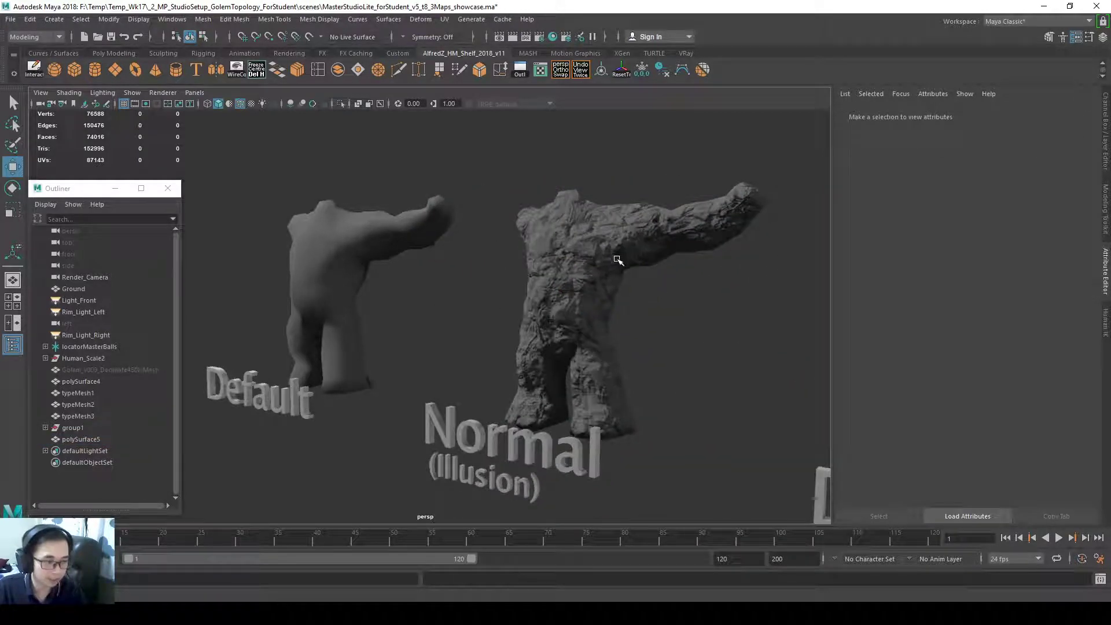
Set the Bump Mult of the Normal figure's V-Ray material to 2
click(590, 272)
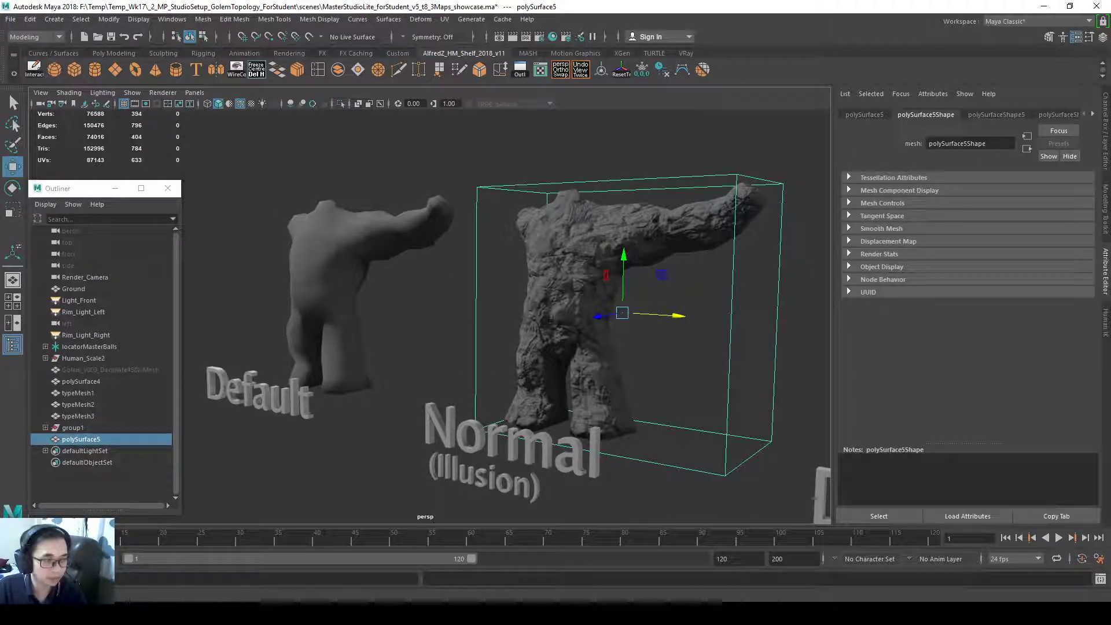
click(1062, 114)
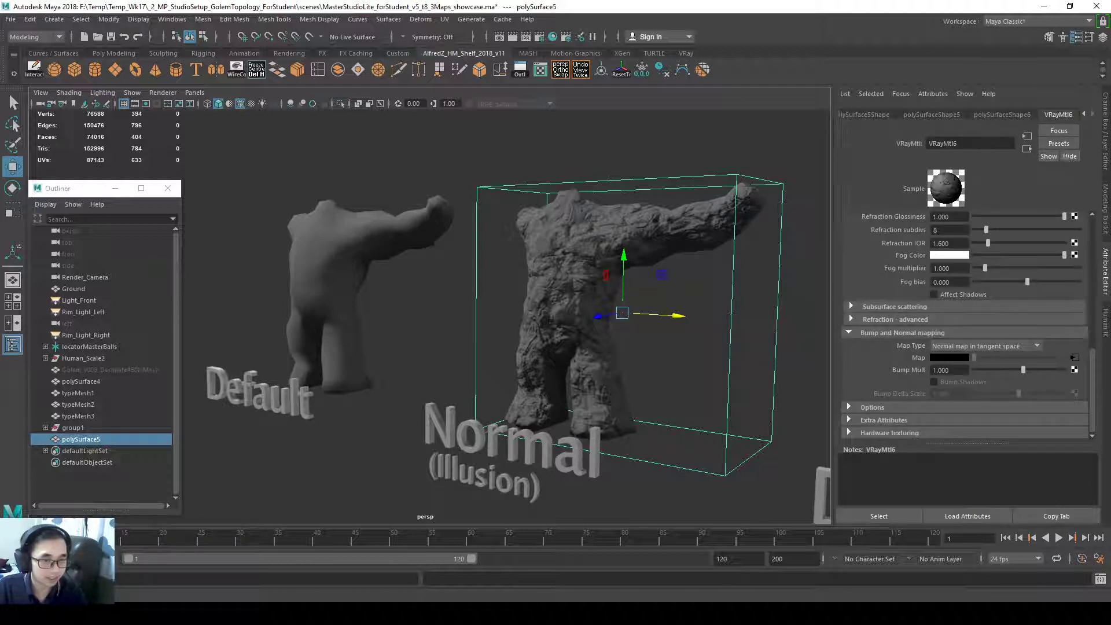
double_click(949, 369)
text(7)
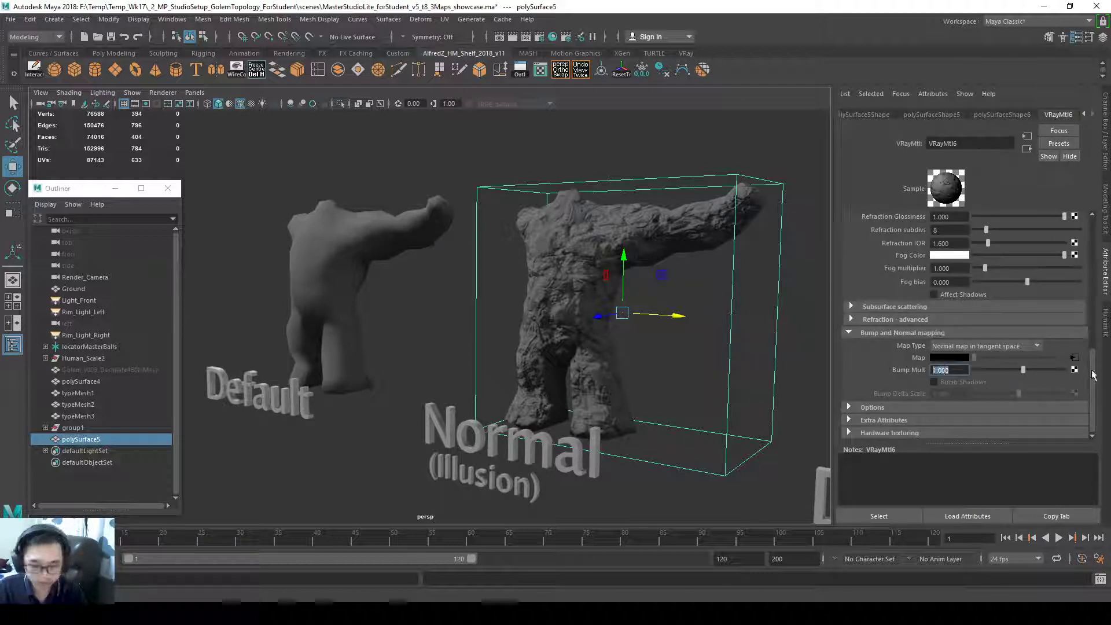
key(Return)
text(2)
key(Return)
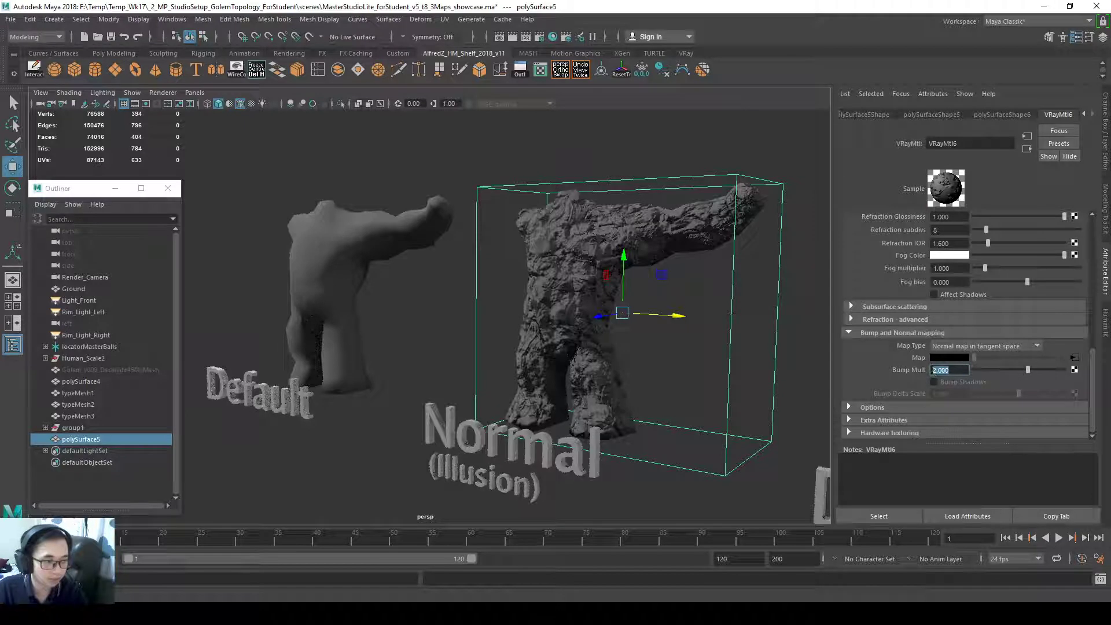
Try Bump Mult values of 4 and 1 on the Normal figure's material to compare the relief strength
text(4)
key(Return)
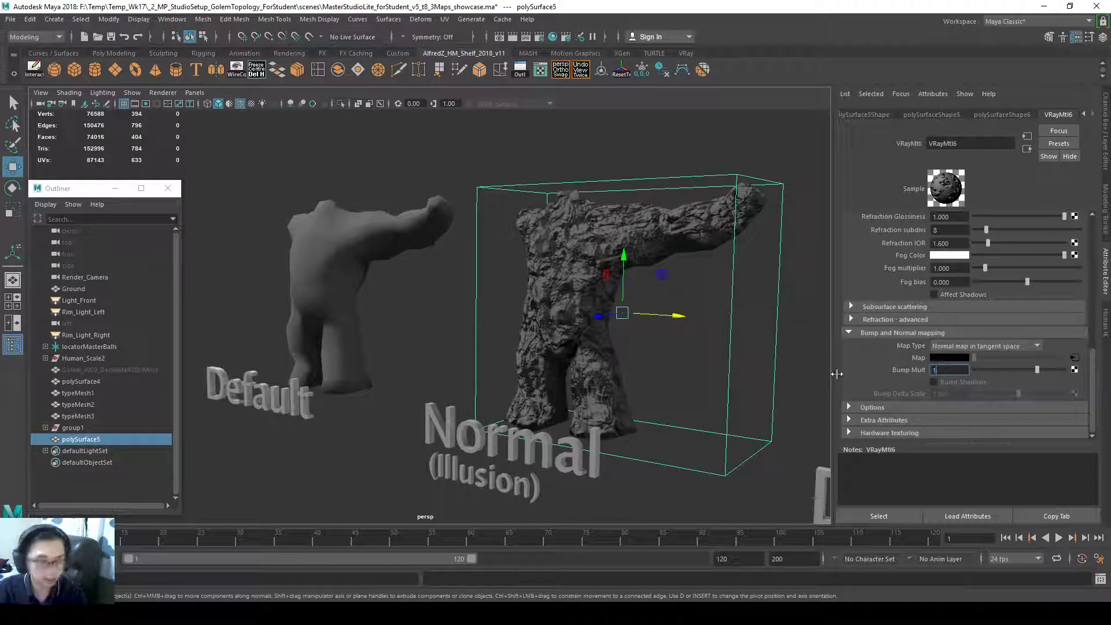
text(1)
key(Return)
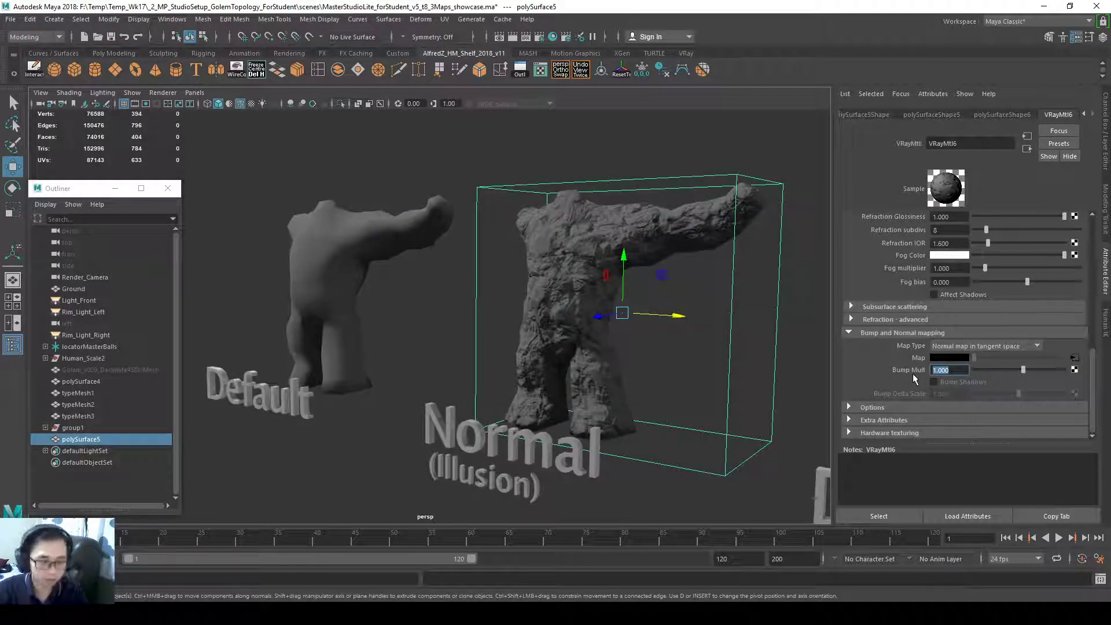
Return the material's Bump Mult to 2 and check the Normal figure's relief from another angle
text(2)
key(Return)
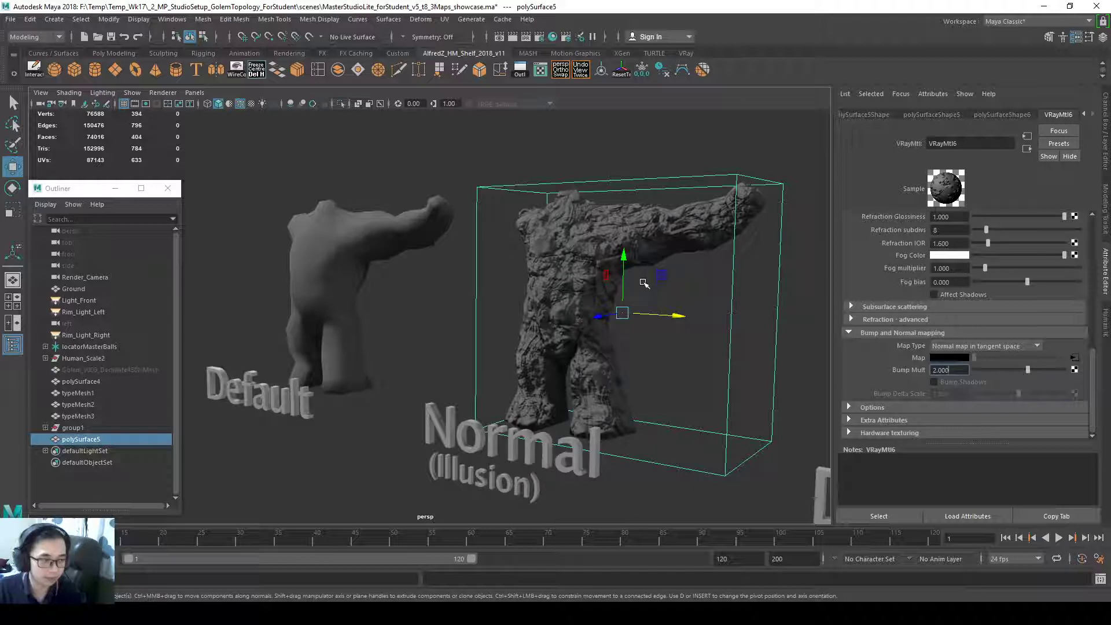
alt+drag(608, 298, 504, 242)
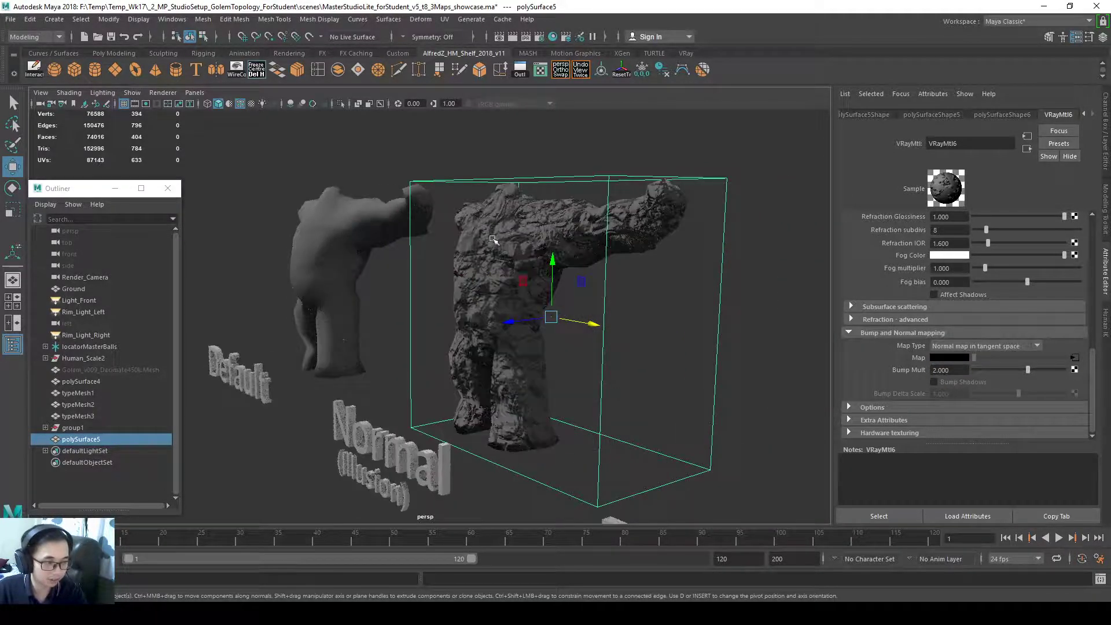
Set the Bump Mult of the Normal figure's V-Ray material to 1
alt+drag(553, 291, 706, 380)
drag(955, 370, 901, 365)
text(1)
key(Return)
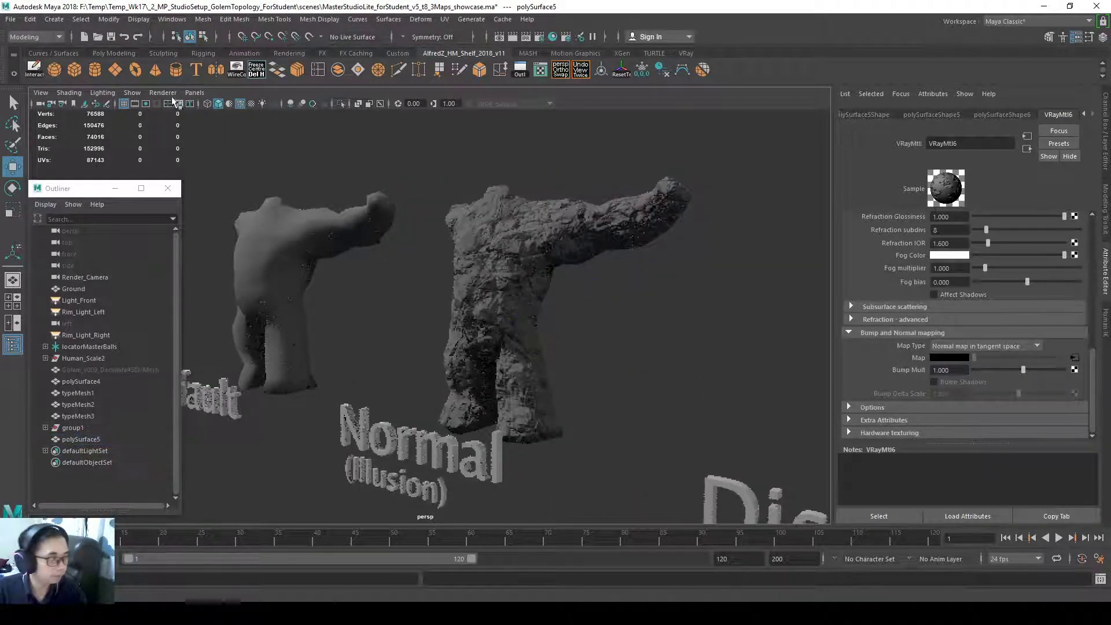
Deselect the figure and switch the viewport renderer from V-Ray IPR to Viewport 2.0
click(573, 174)
click(166, 94)
click(182, 112)
Duplicate the Normal figure and move the copy along the row to stand behind the Displacement label
scroll(559, 280, down, 3)
alt+middle_drag(537, 284, 499, 293)
alt+drag(498, 292, 509, 292)
click(499, 289)
scroll(516, 318, down, 1)
alt+middle_drag(515, 318, 479, 338)
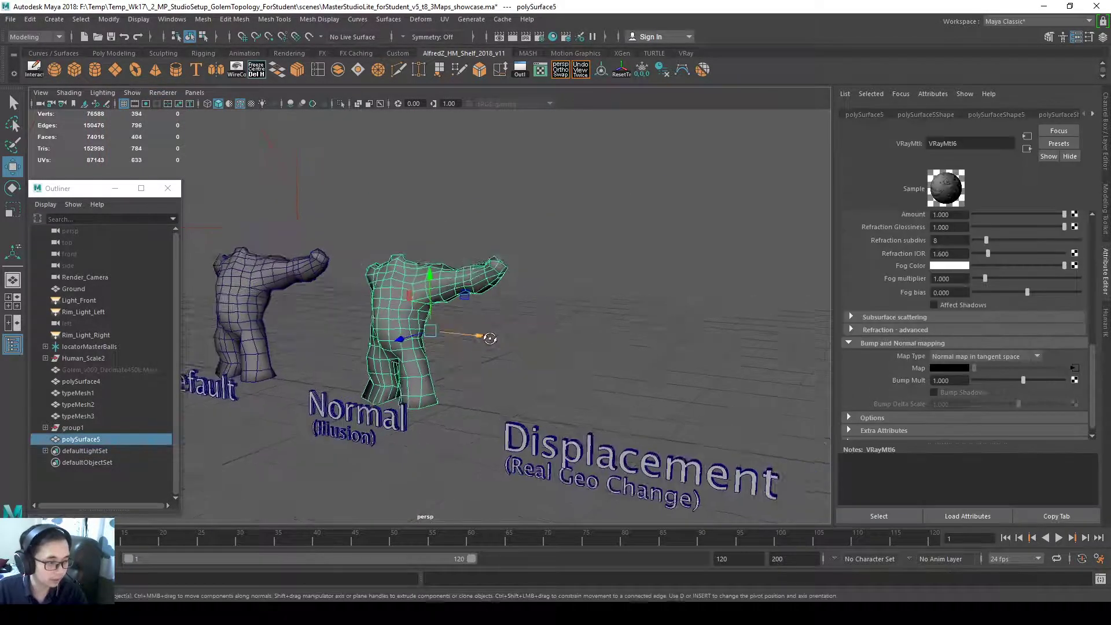
alt+drag(479, 337, 705, 376)
key(ctrl+d)
key(f)
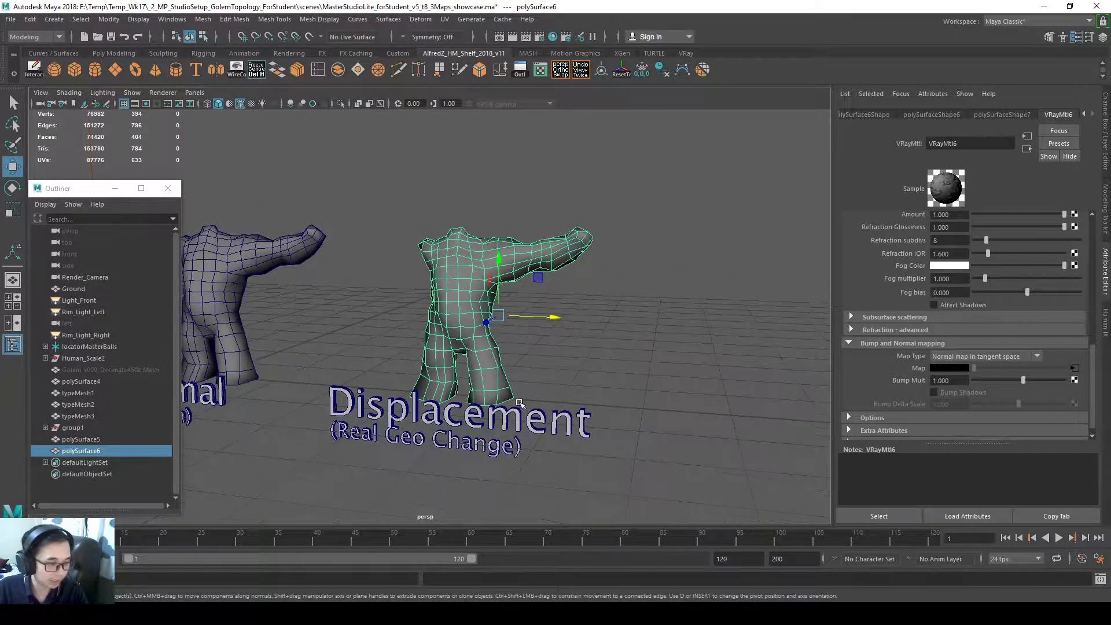
alt+middle_drag(523, 444, 741, 482)
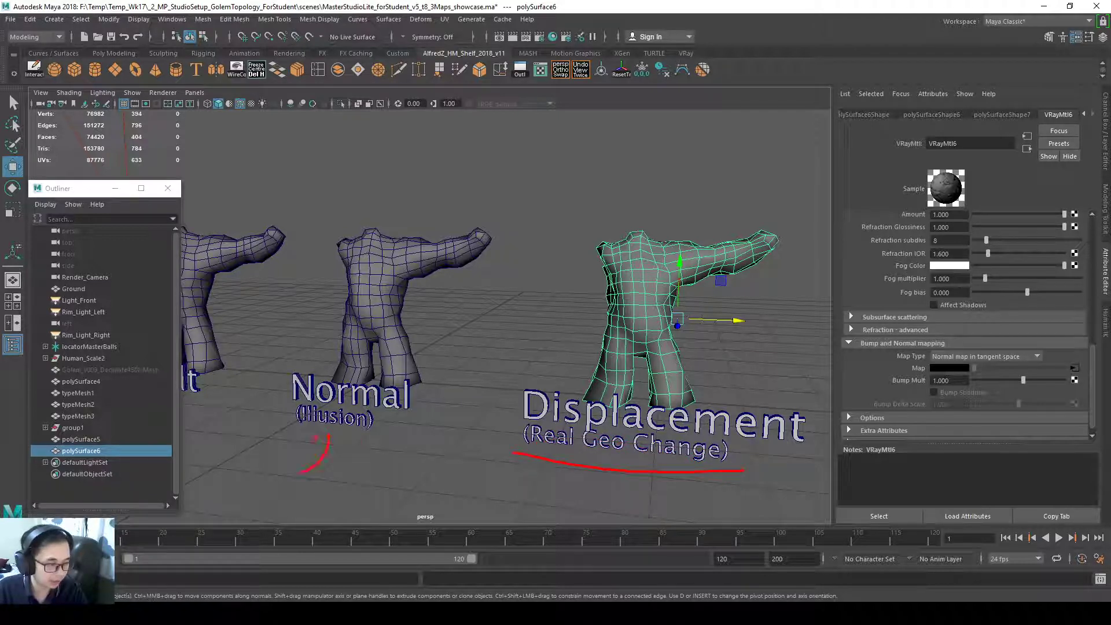
mouse_move(317, 438)
mouse_down()
mouse_move(332, 441)
mouse_move(330, 430)
mouse_up()
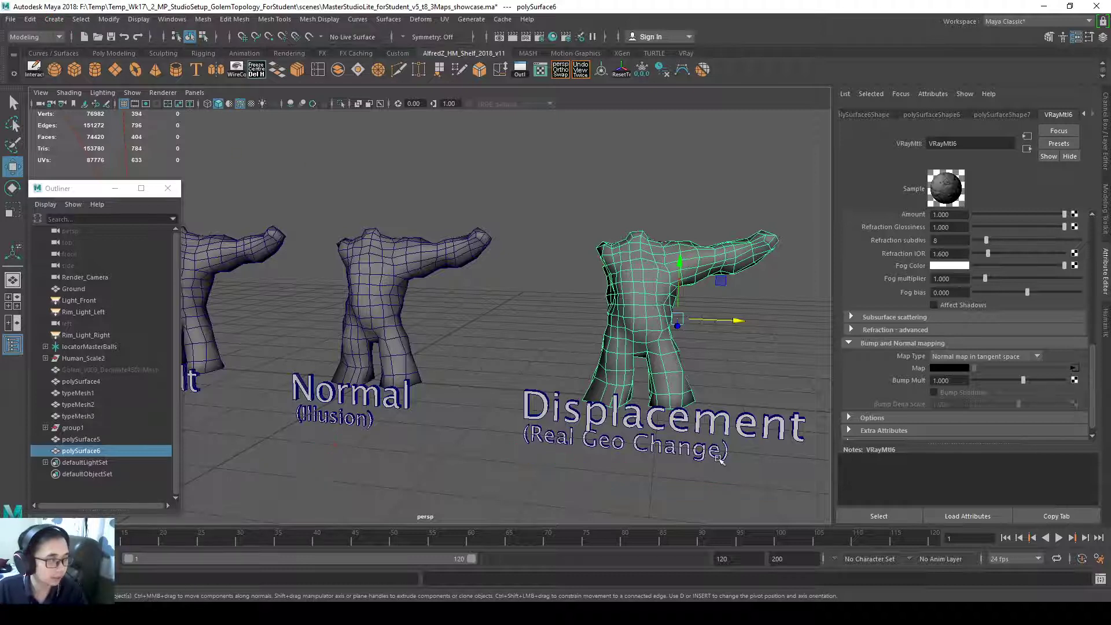
Apply a single VRayDisplacement node to the selected figure at the Displacement label
click(52, 20)
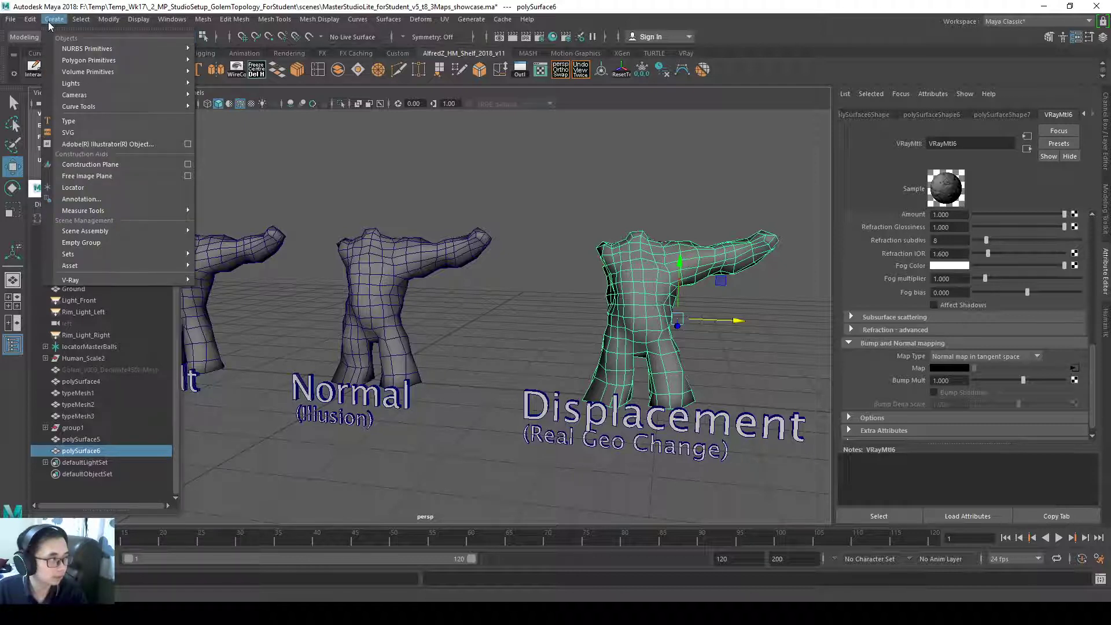
mouse_move(144, 284)
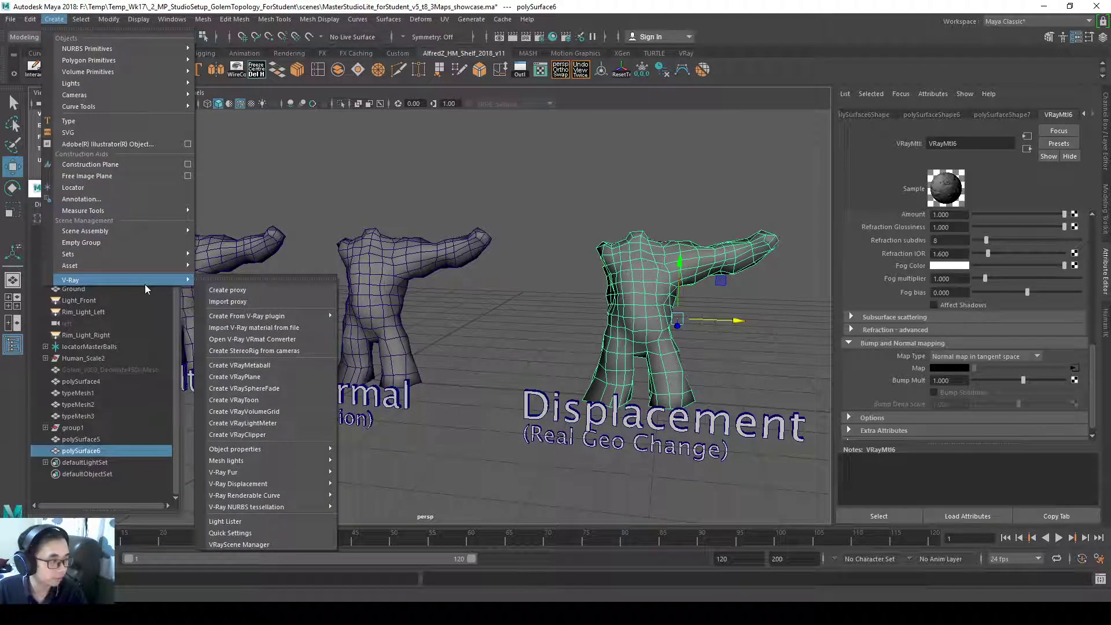
mouse_move(255, 489)
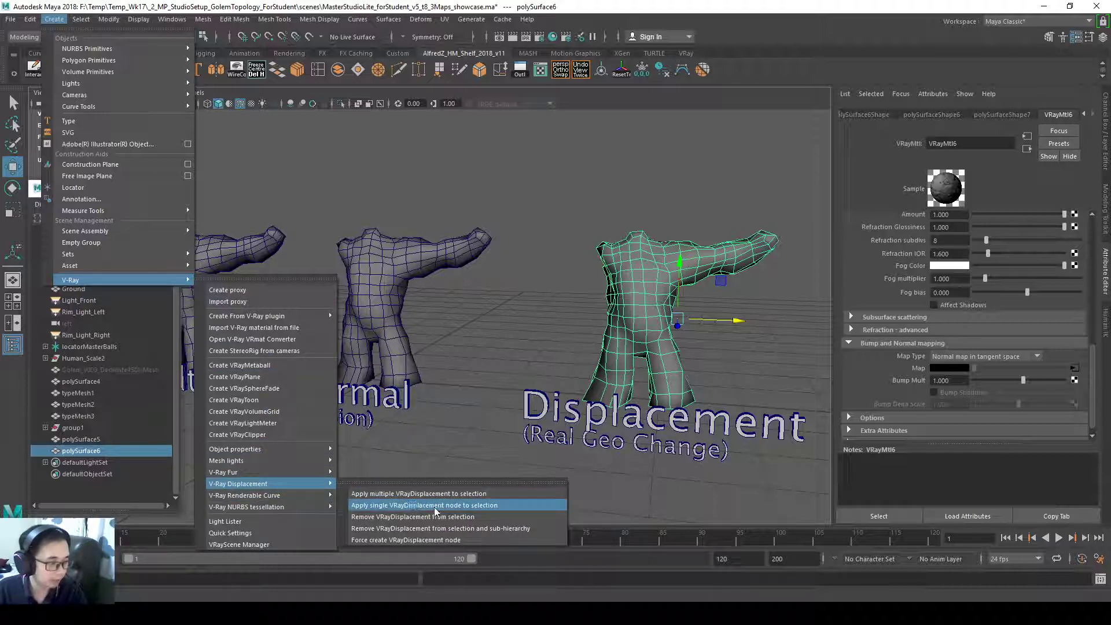
click(498, 505)
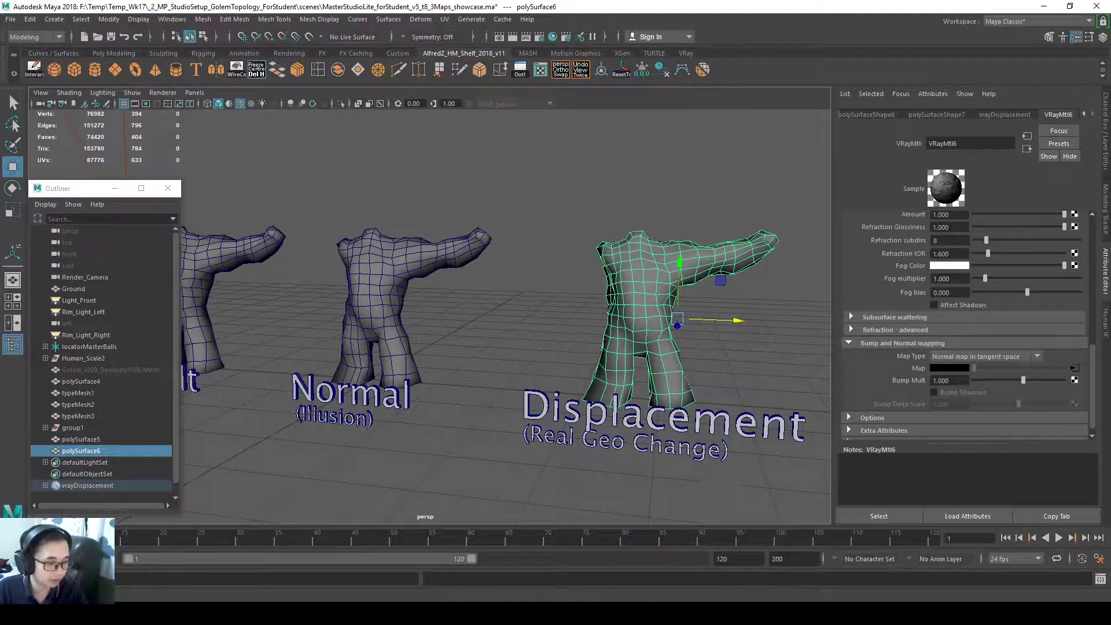
Switch to the DM7231 Modeling 2 PDF in Foxit Reader and review the V-Ray displacement and height map instructions
key(alt+Tab)
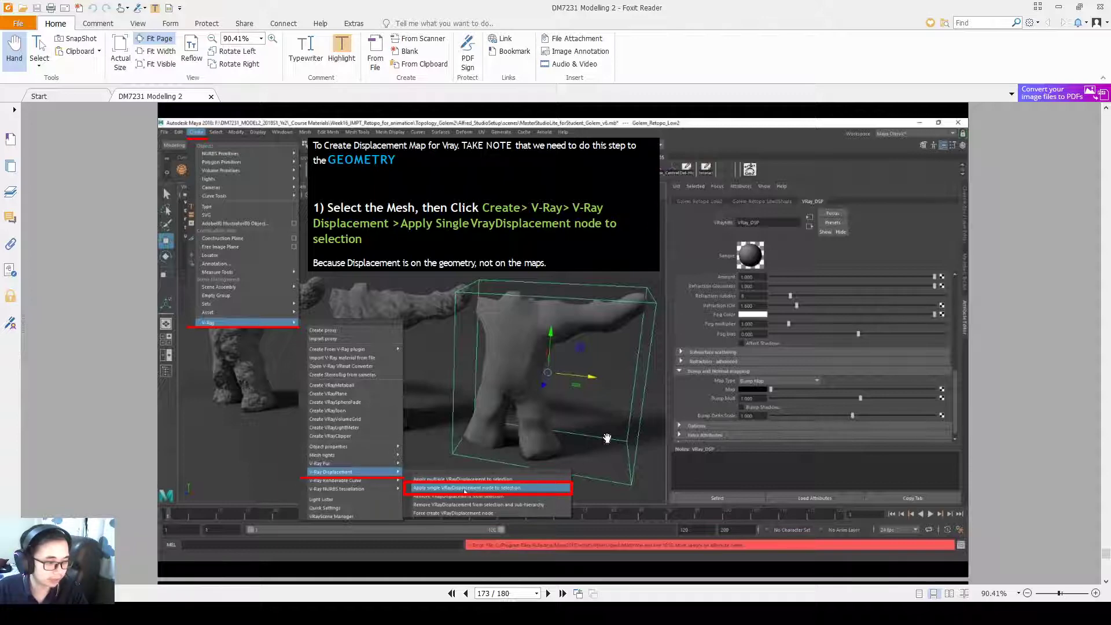
scroll(994, 289, down, 1)
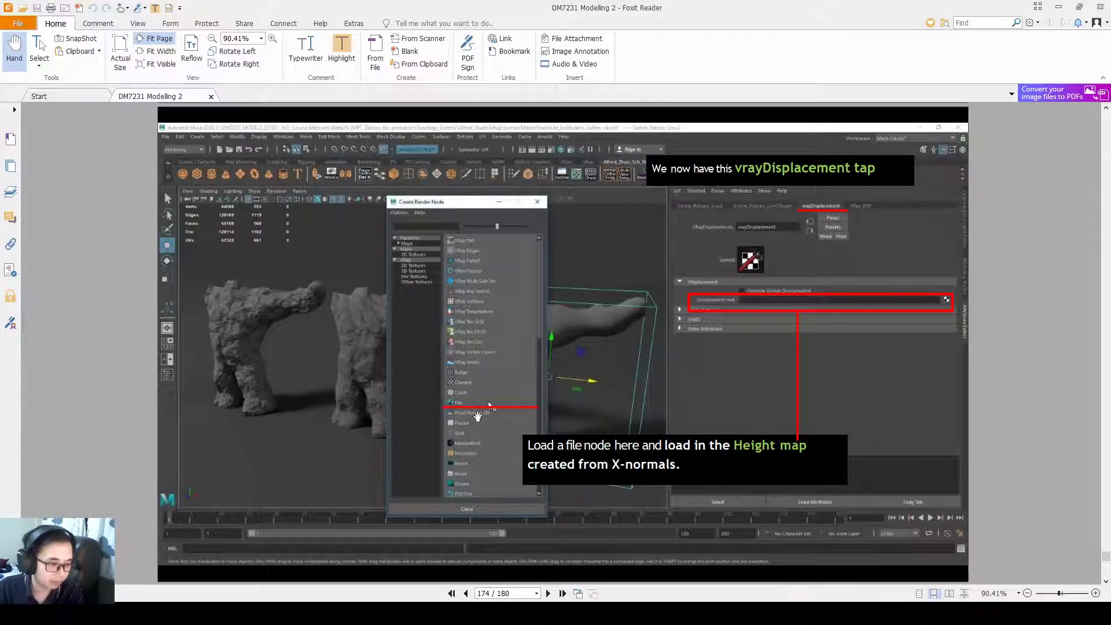
scroll(704, 447, down, 1)
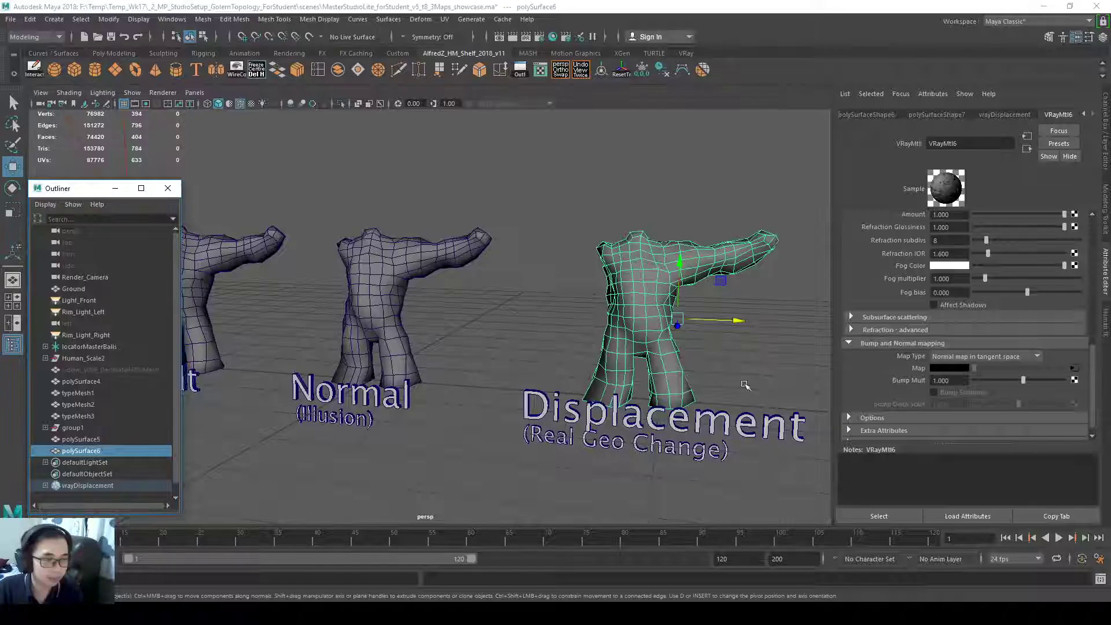
Assign a new VRay Mtl to the Displacement figure in Maya
key(f)
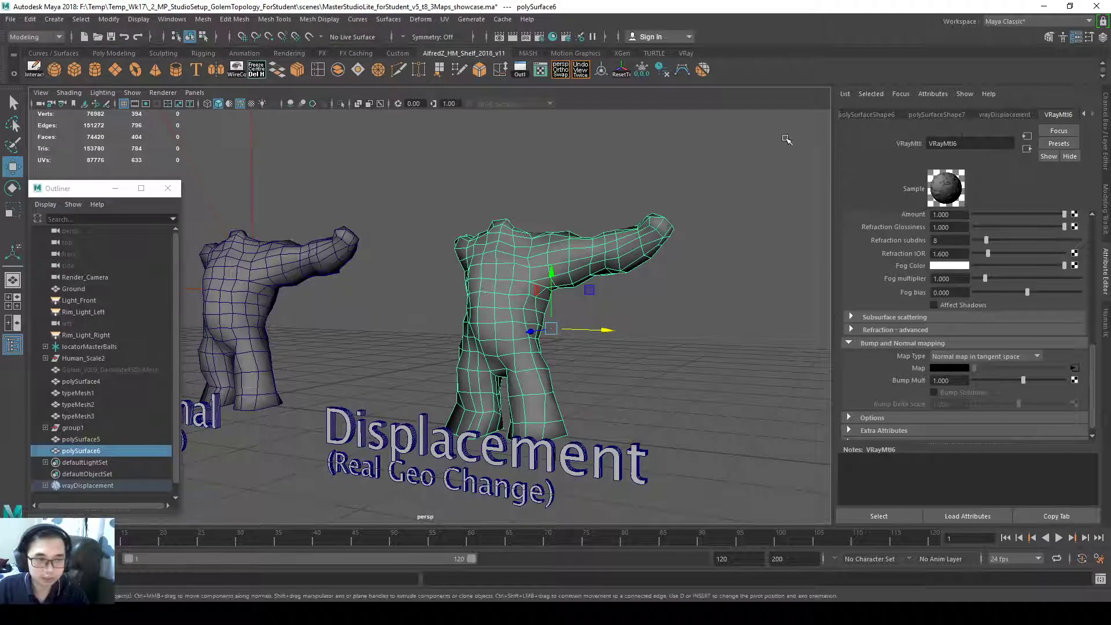
right_drag(483, 312, 475, 581)
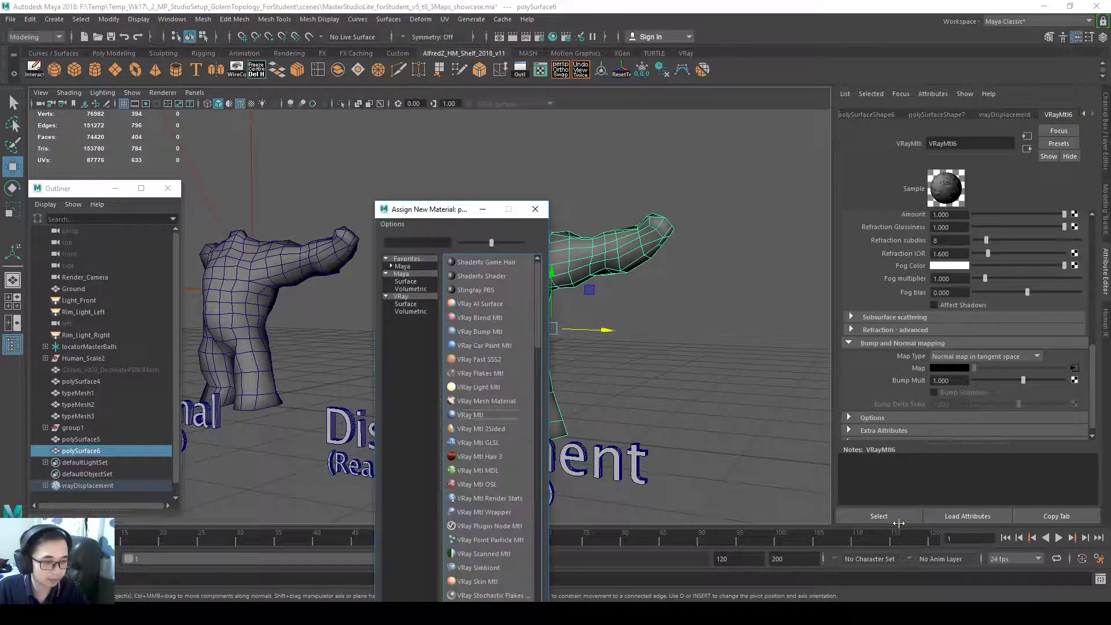
click(487, 416)
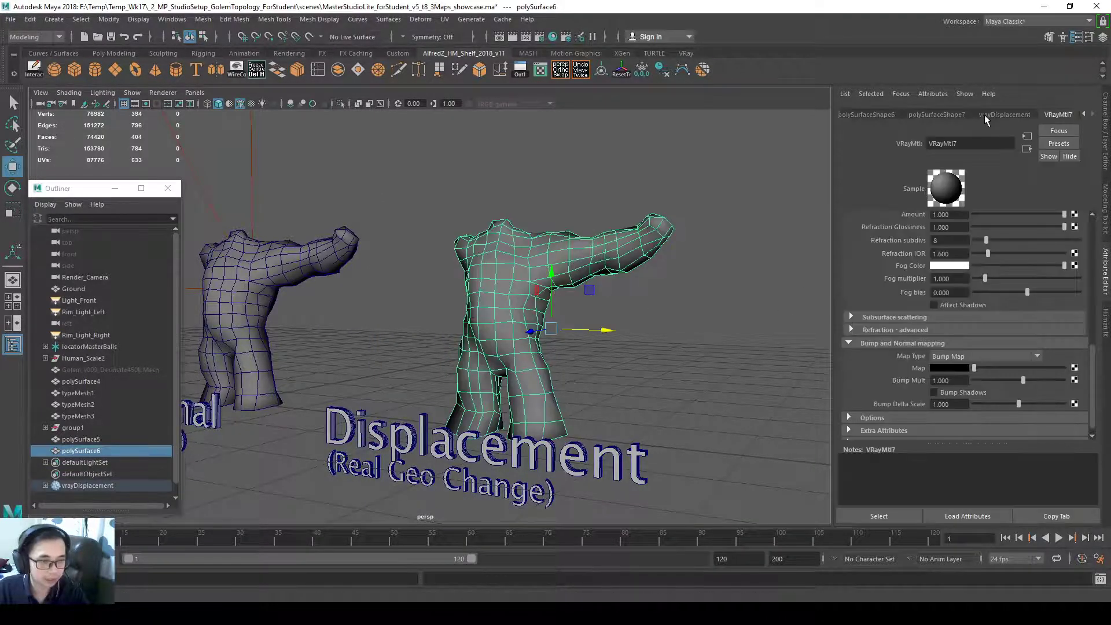
Examine the Displacement figure's VRayDisplacement node and its separate V-Ray material in the attributes
click(1000, 115)
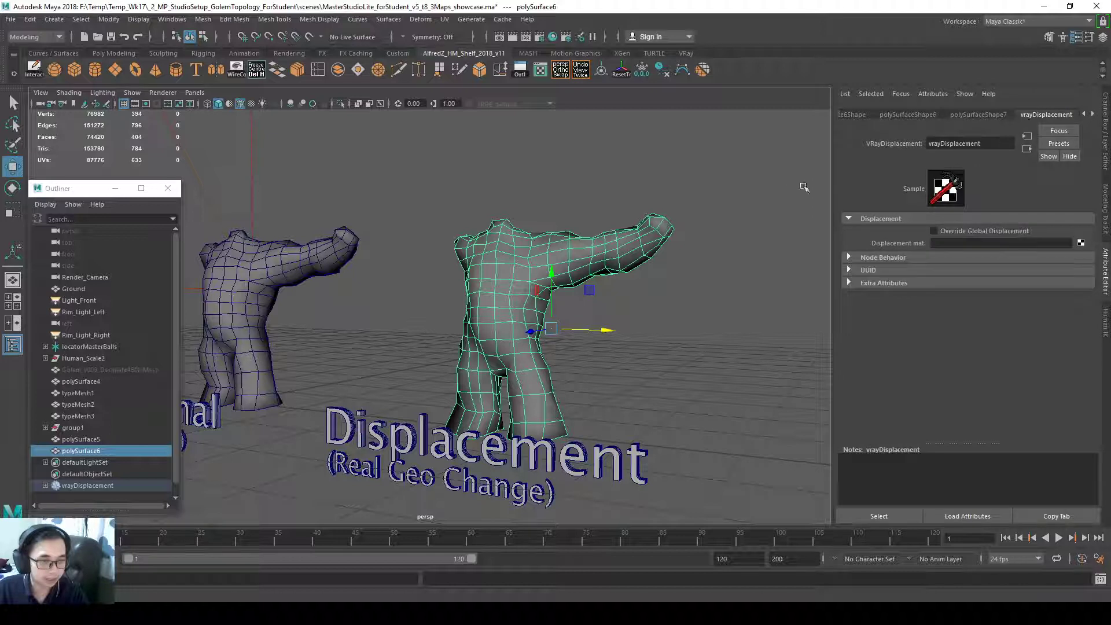
click(733, 225)
click(512, 243)
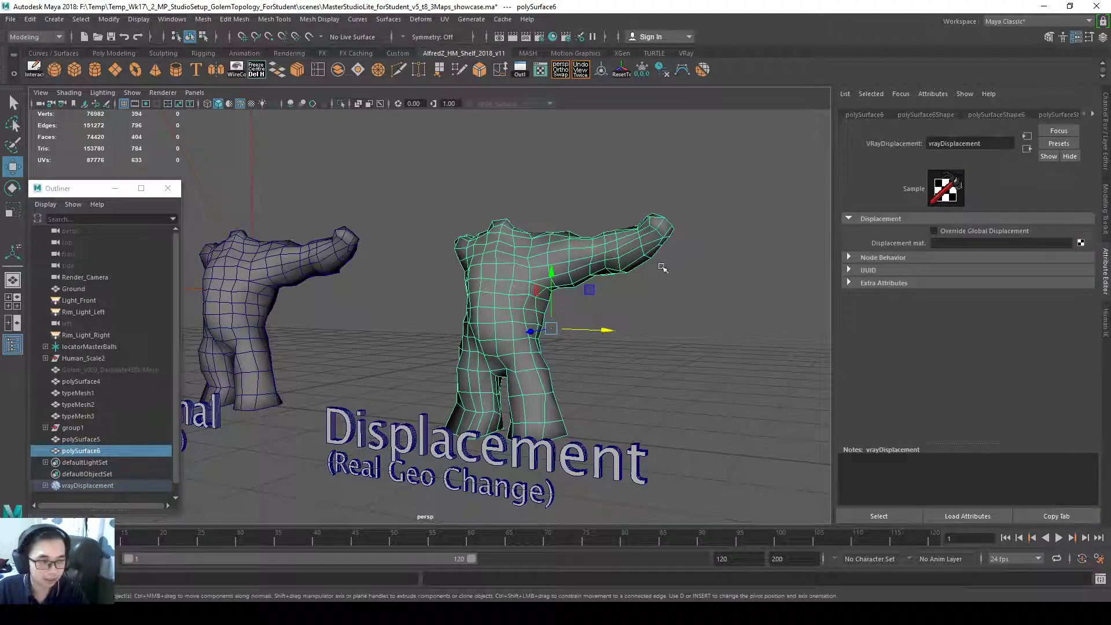
alt+middle_drag(244, 353, 463, 360)
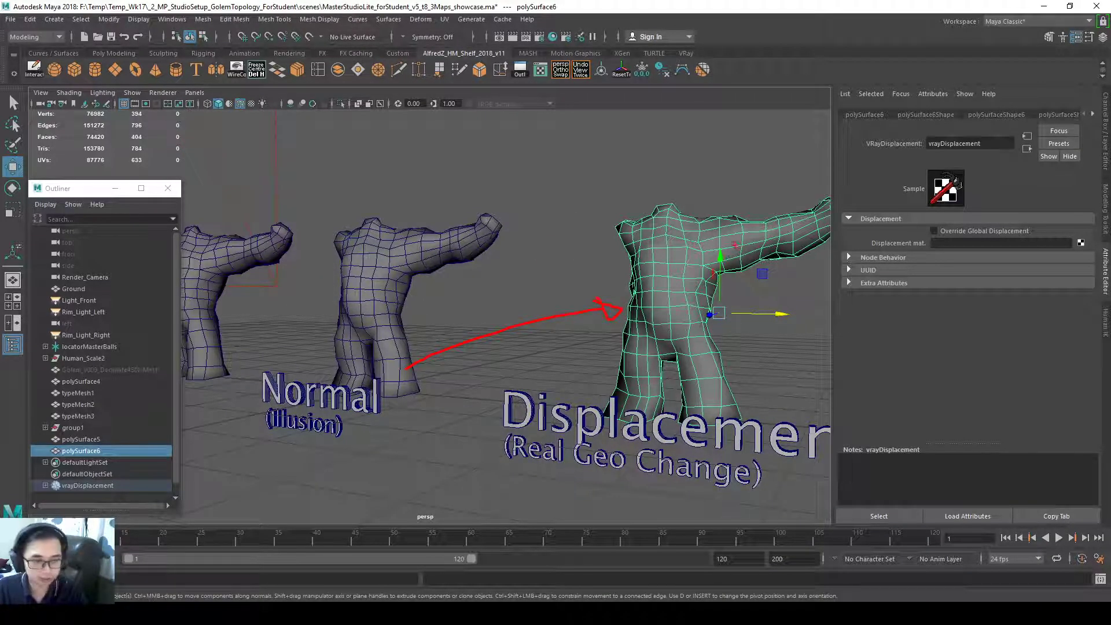
key(Escape)
mouse_move(498, 370)
alt+middle_down()
mouse_move(412, 382)
mouse_move(407, 371)
alt+middle_up()
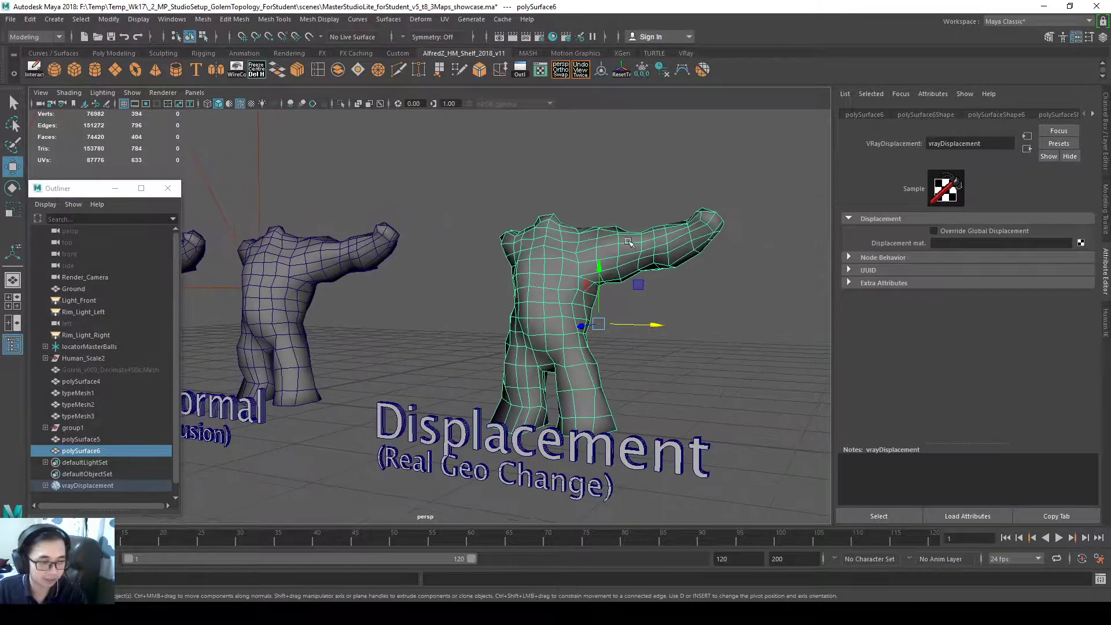
click(1044, 115)
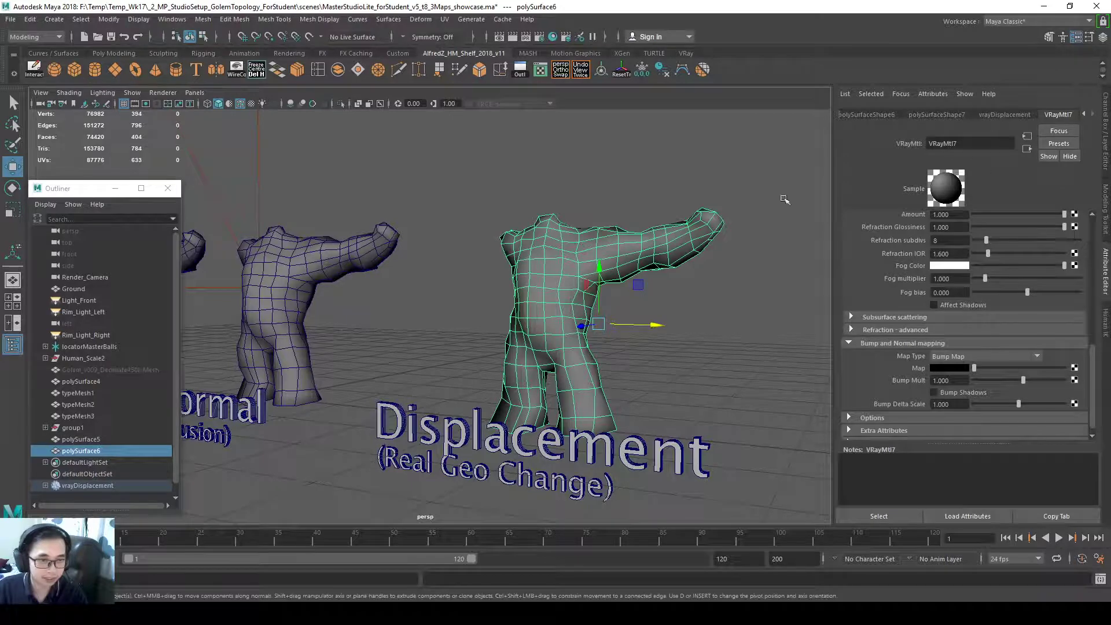
click(1005, 114)
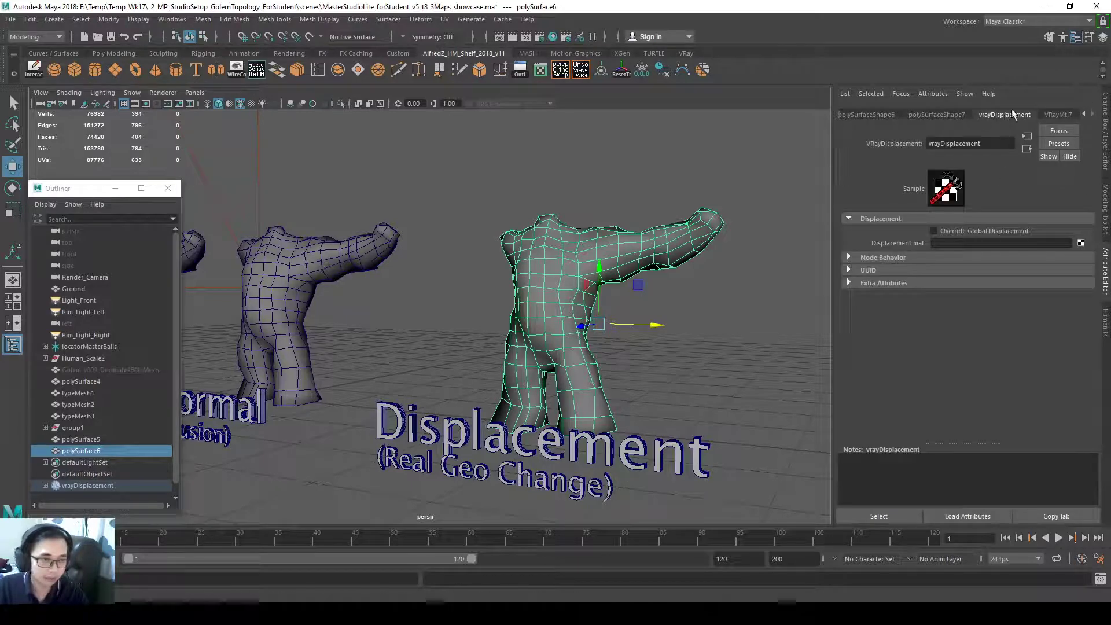
click(54, 19)
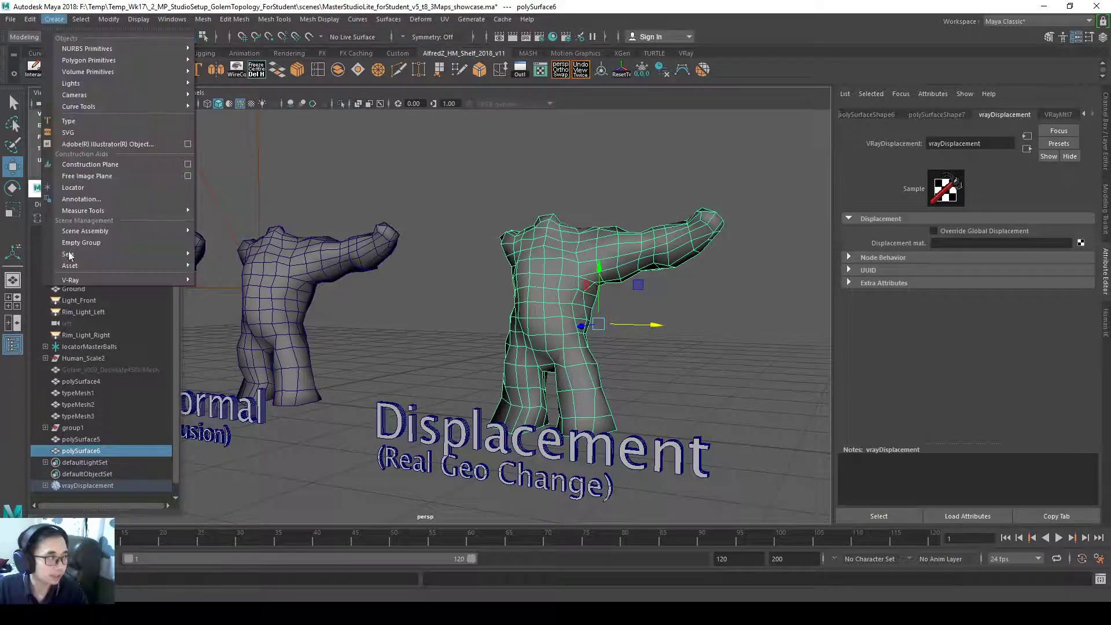
mouse_move(77, 281)
mouse_move(272, 484)
click(407, 494)
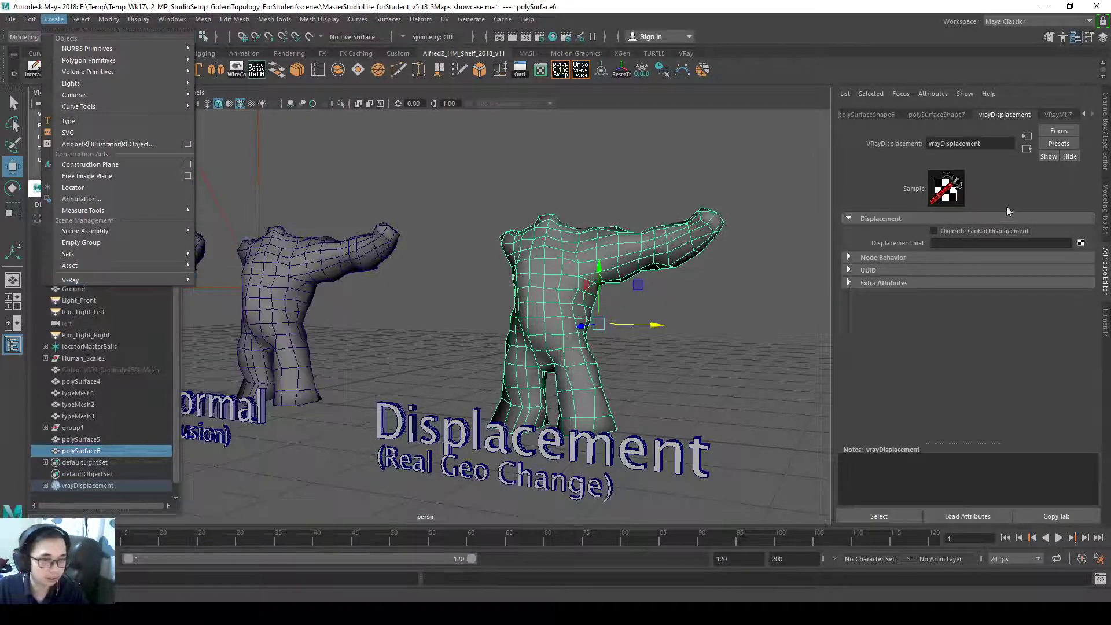
Connect a File texture to the VRayDisplacement node's Displacement mat. and load v012_heights.jpg from the sourceimages folder
click(1080, 243)
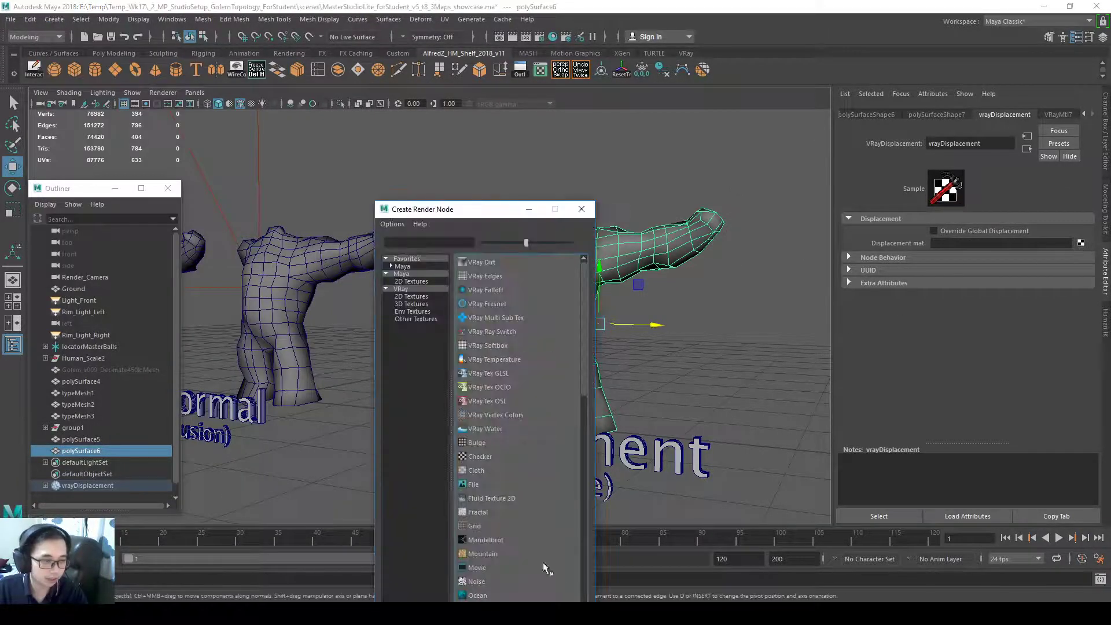
click(483, 486)
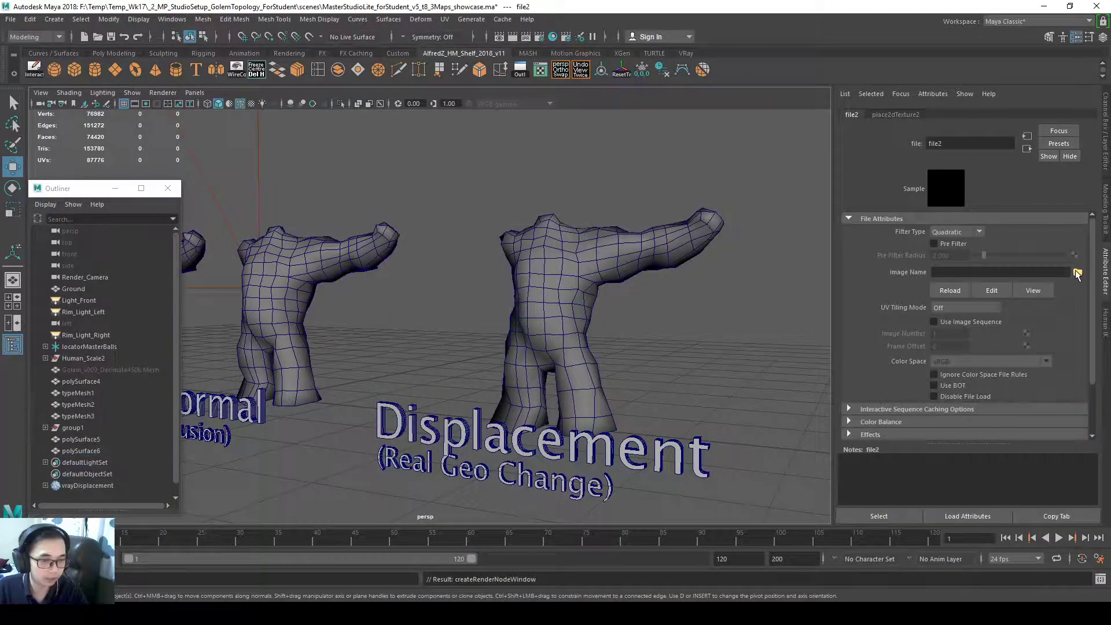
click(1078, 273)
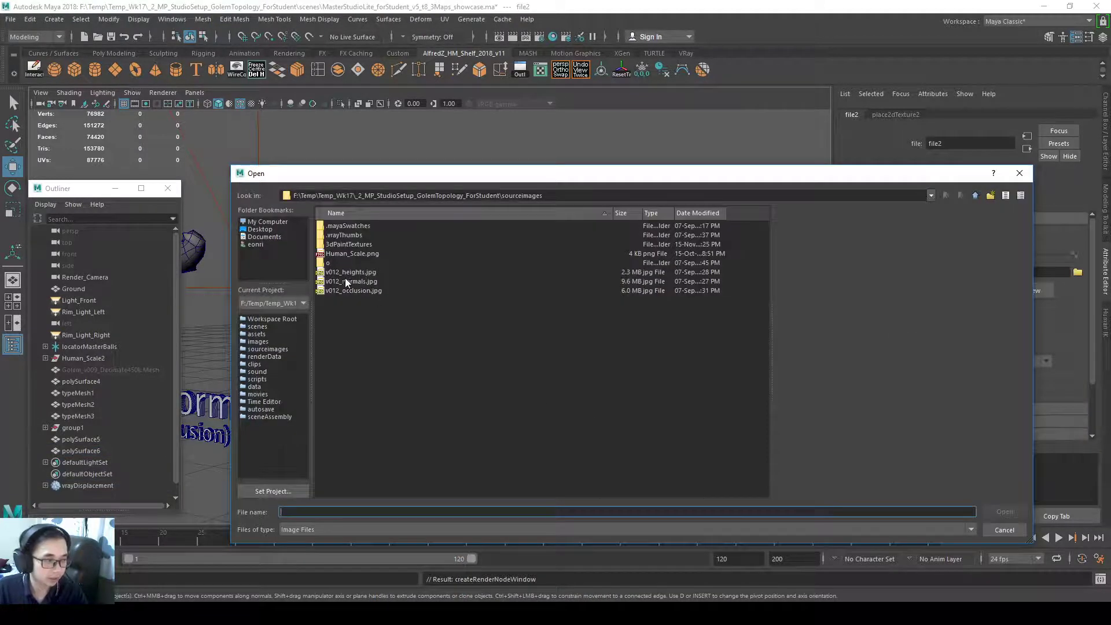
click(354, 272)
double_click(351, 273)
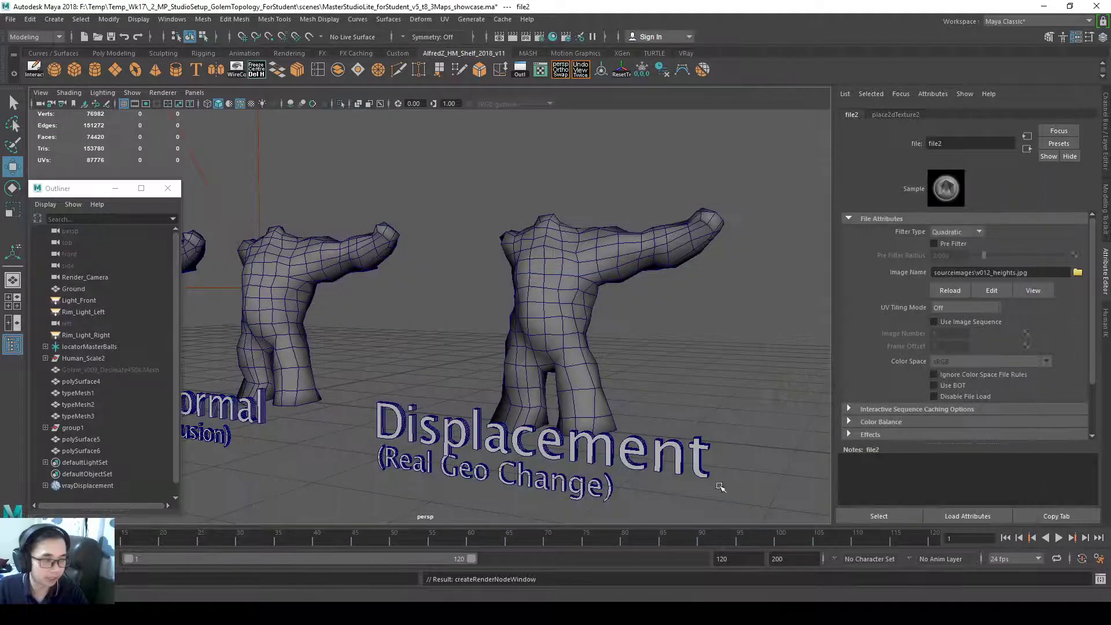
Preview the Displacement figure with V-Ray IPR in the viewport and return to Viewport 2.0
alt+middle_drag(692, 291, 683, 268)
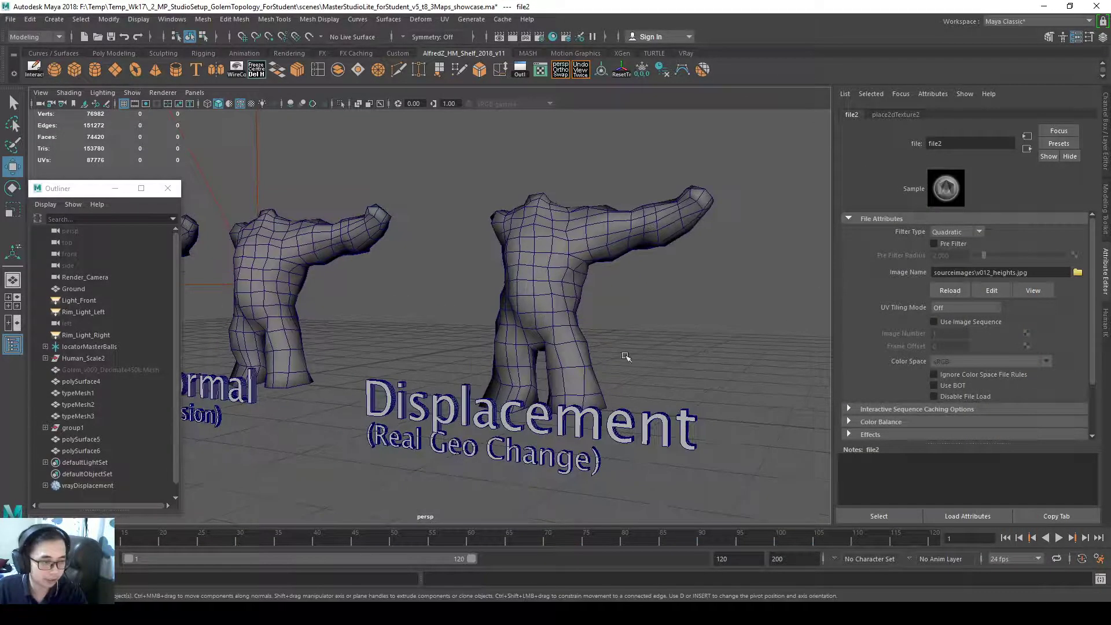
click(153, 93)
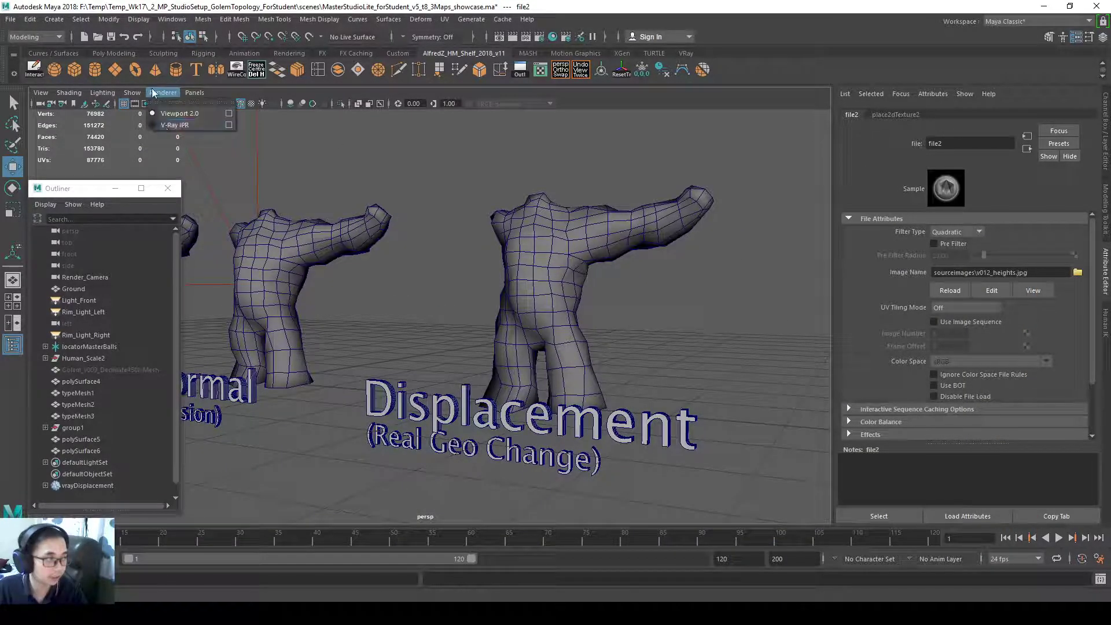
click(170, 125)
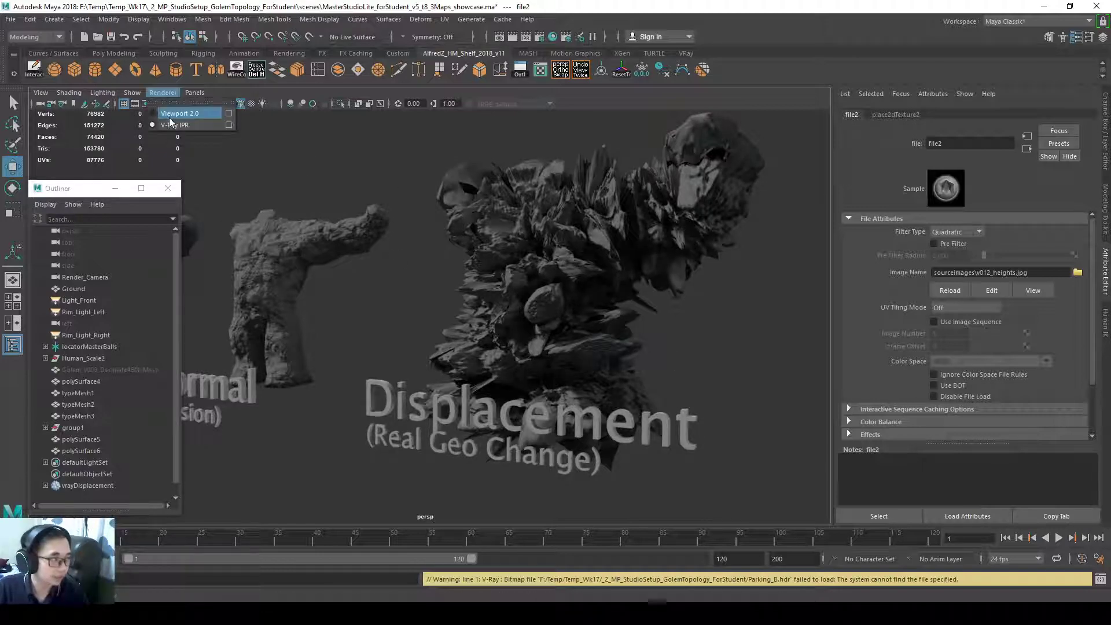
click(178, 103)
Add the Subdivision and Displacement Quality and Displacement control attributes to the figure's VRayDisplacement node and expand its extra V-Ray attributes
click(569, 237)
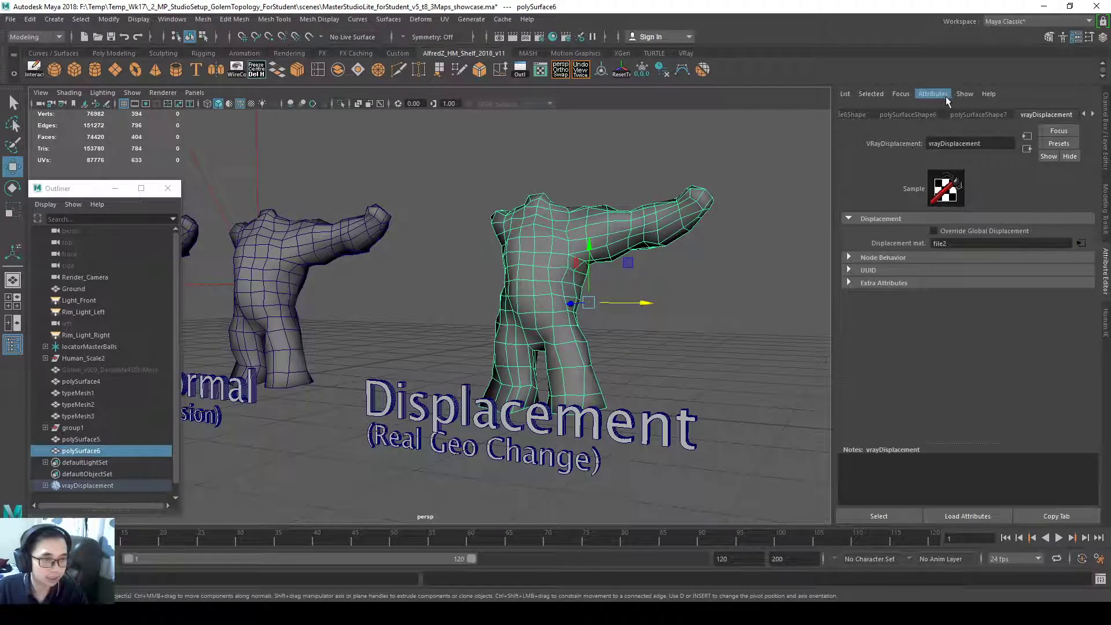
click(933, 94)
mouse_move(949, 143)
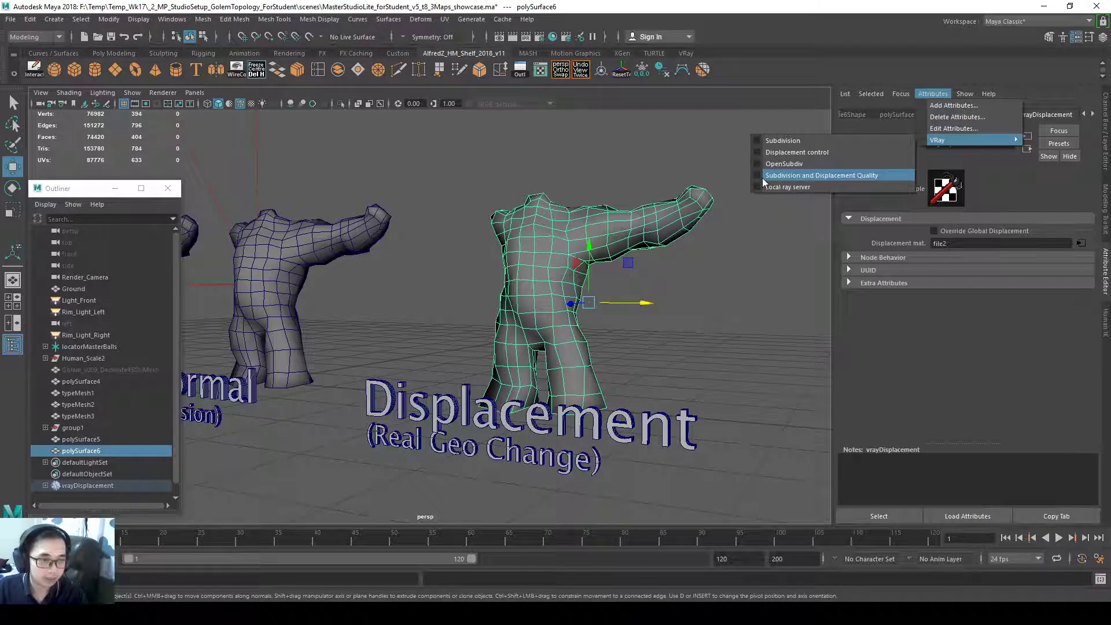
click(816, 175)
click(933, 93)
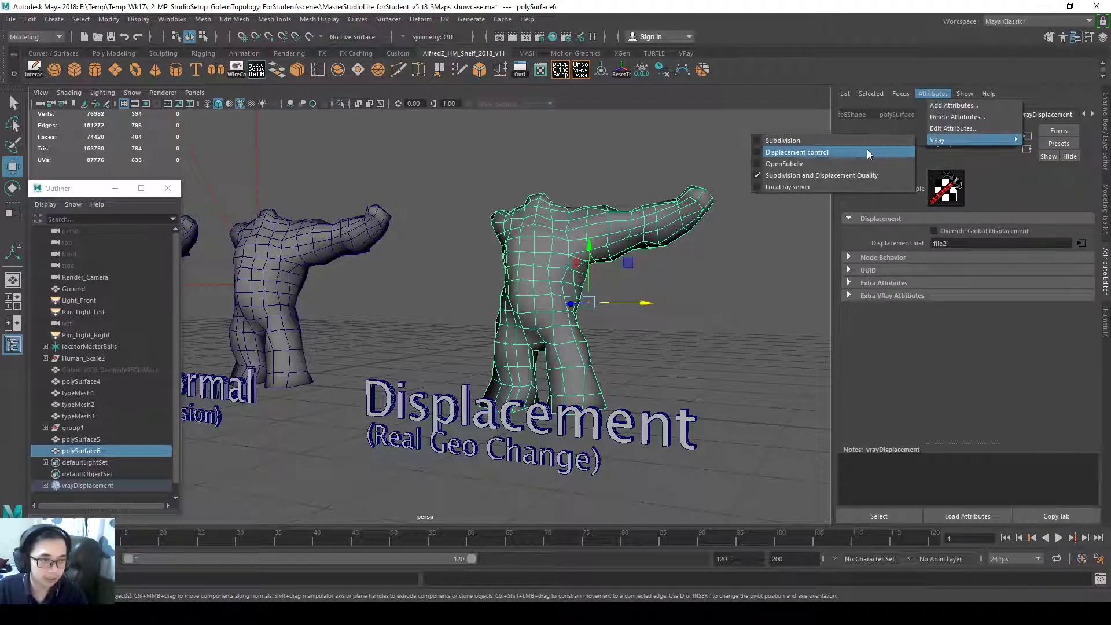
click(866, 150)
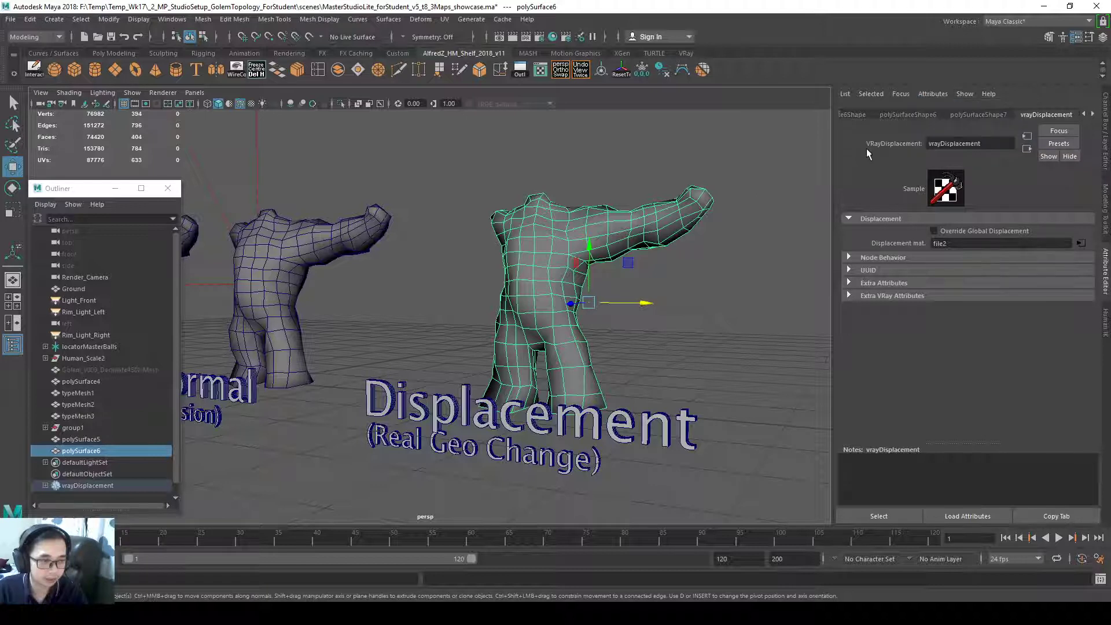
click(849, 295)
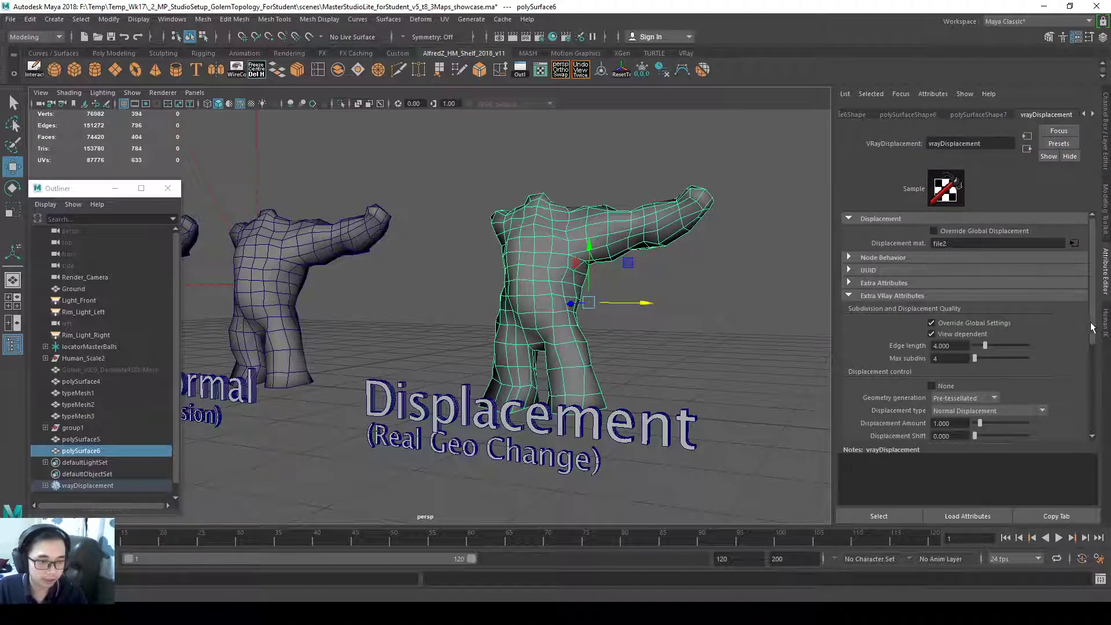
Set Max subdivs to 12 in the Displacement figure's VRayDisplacement quality settings
scroll(1030, 341, down, 4)
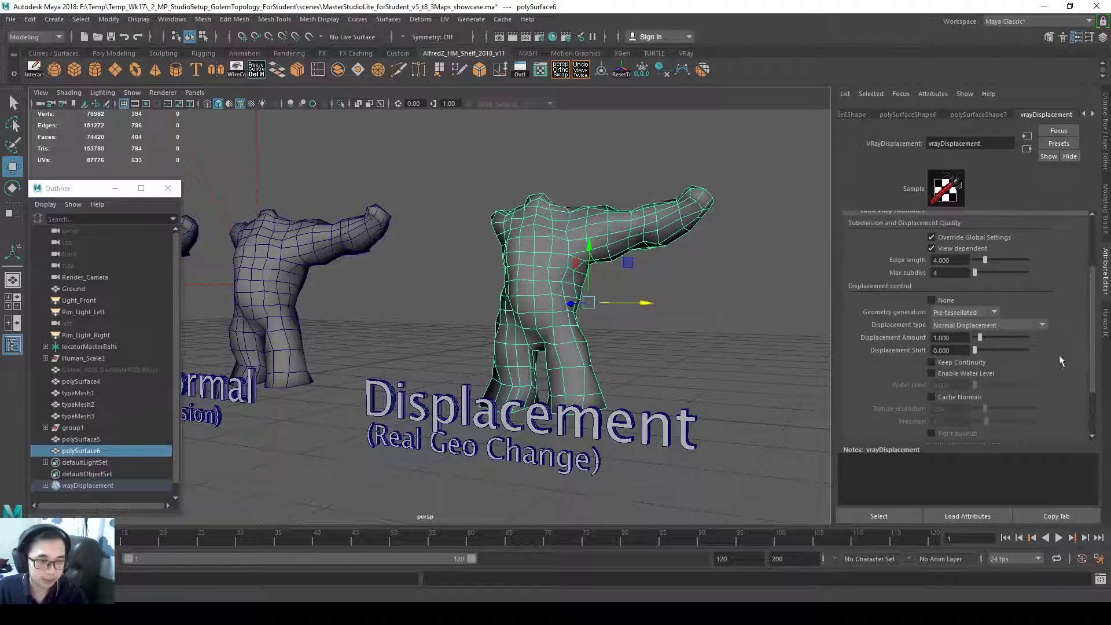
double_click(949, 272)
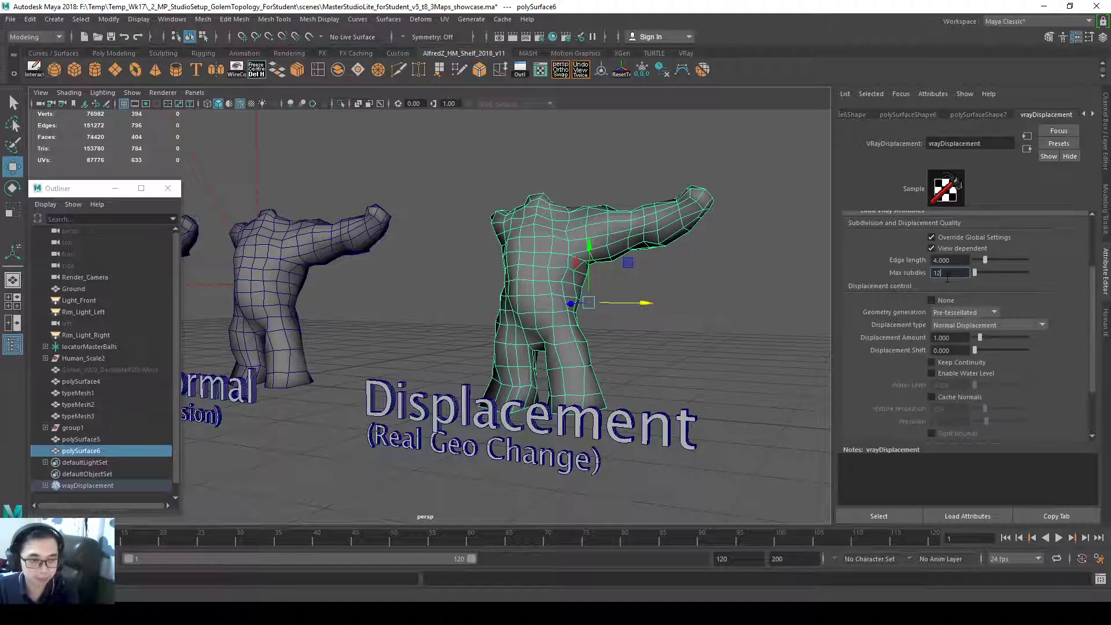
key(Return)
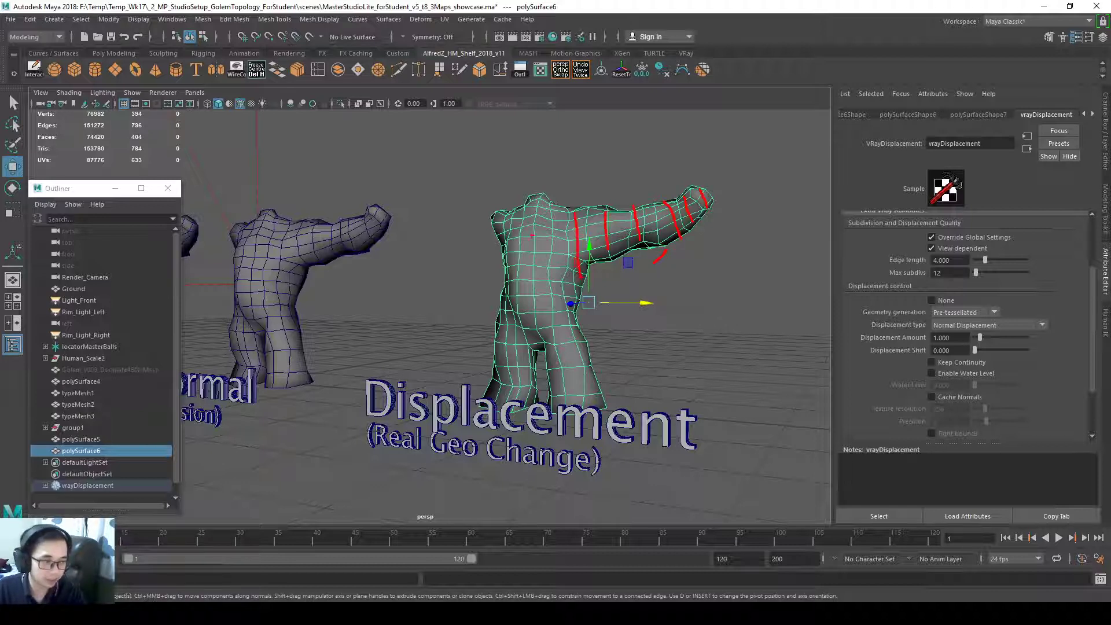
drag(536, 224, 549, 313)
key(Escape)
Set the Displacement Amount of the VRayDisplacement node to 0.15
drag(961, 337, 889, 325)
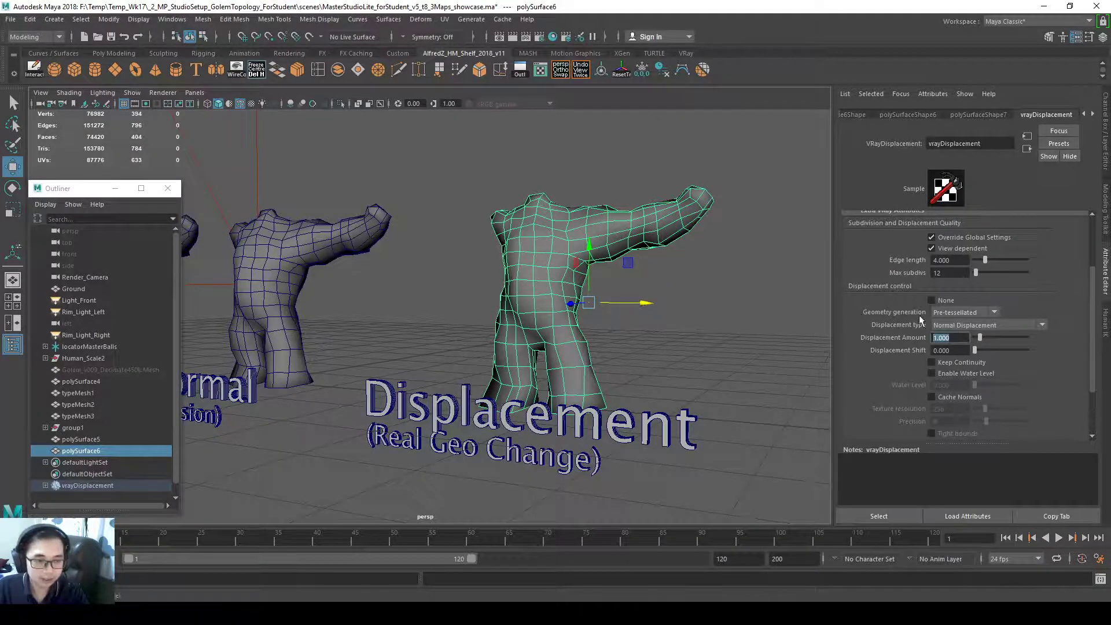
text(0)
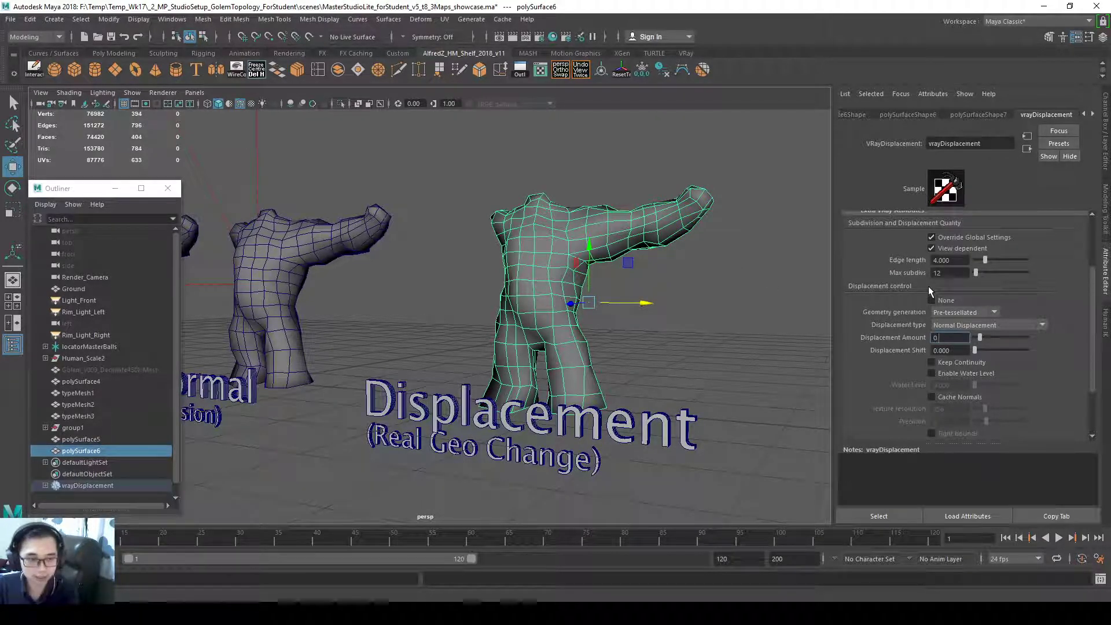
text(.15)
key(Return)
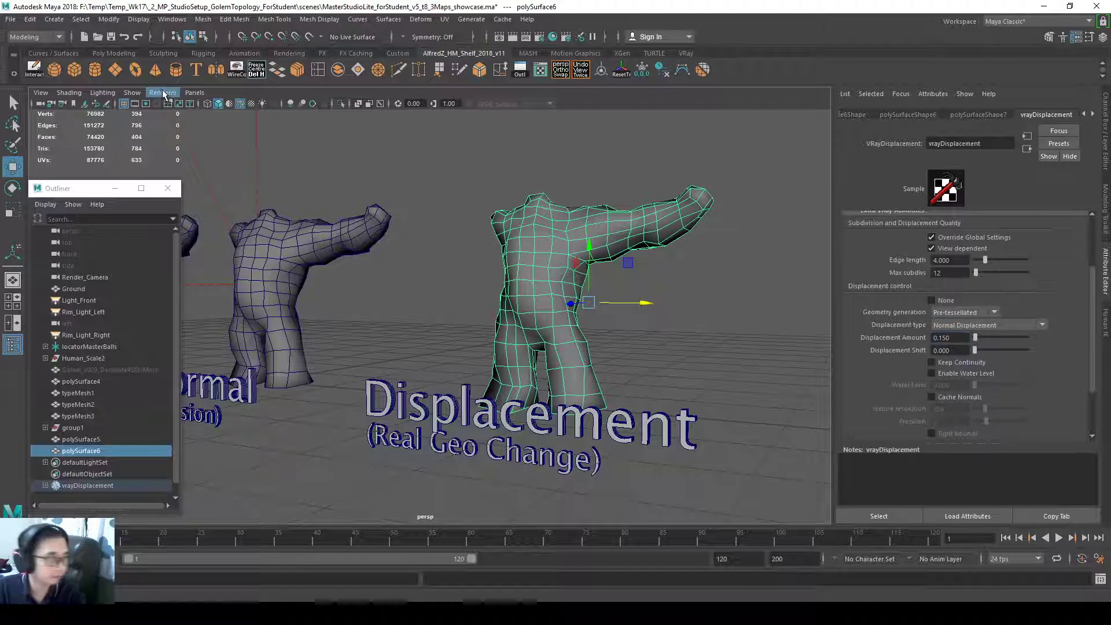
Render the viewport with V-Ray IPR and frame the Normal and Displacement figures side by side for comparison
click(163, 93)
click(176, 122)
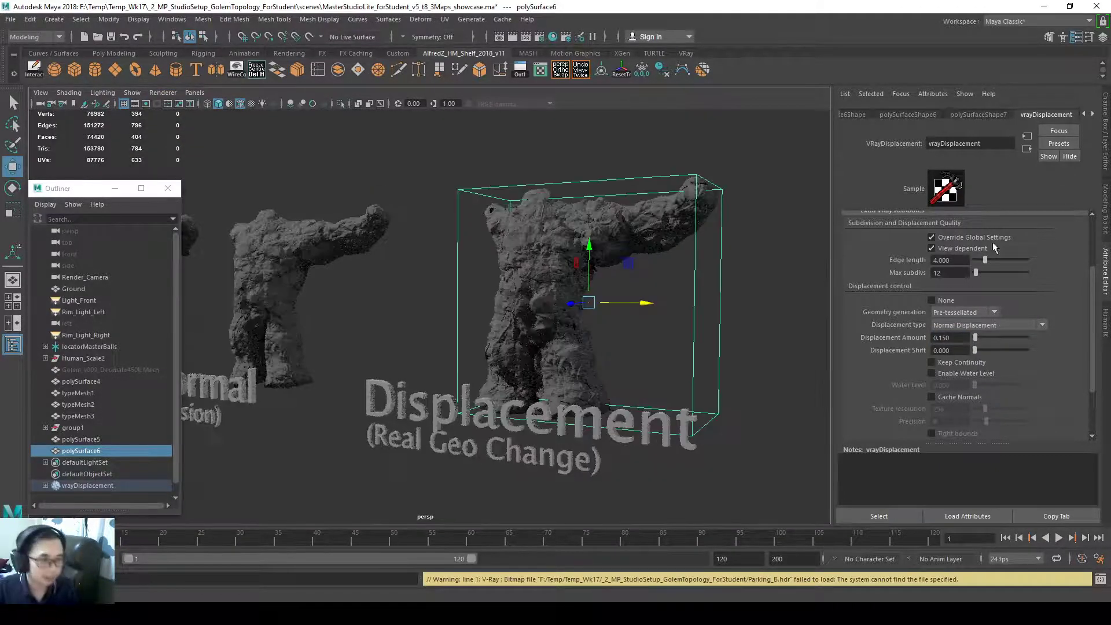
alt+middle_drag(606, 373, 615, 378)
alt+drag(618, 347, 661, 422)
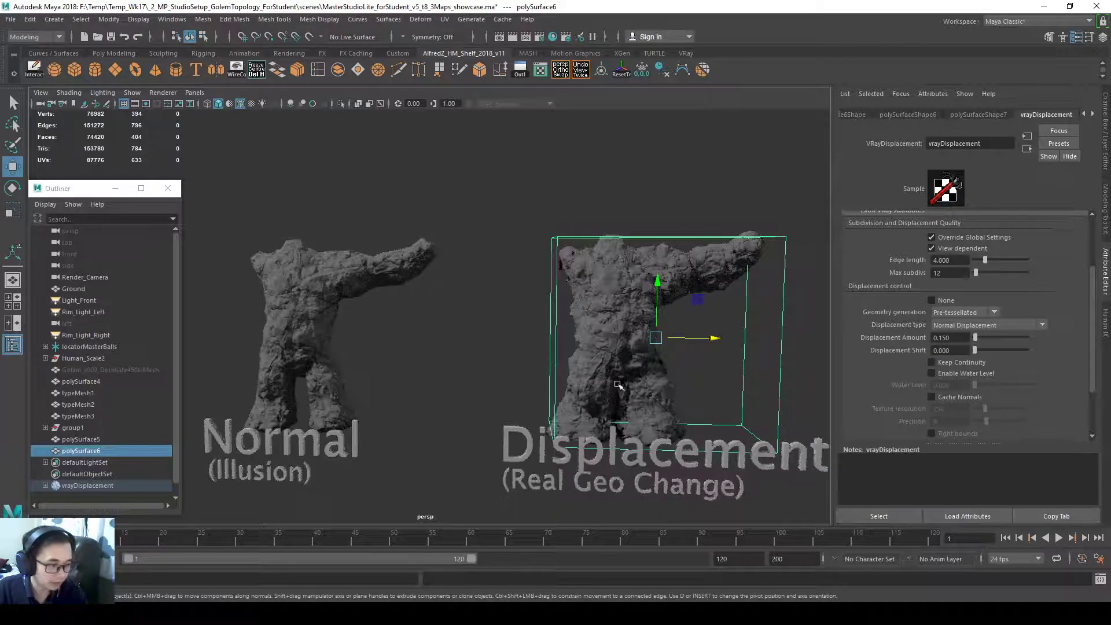
click(319, 376)
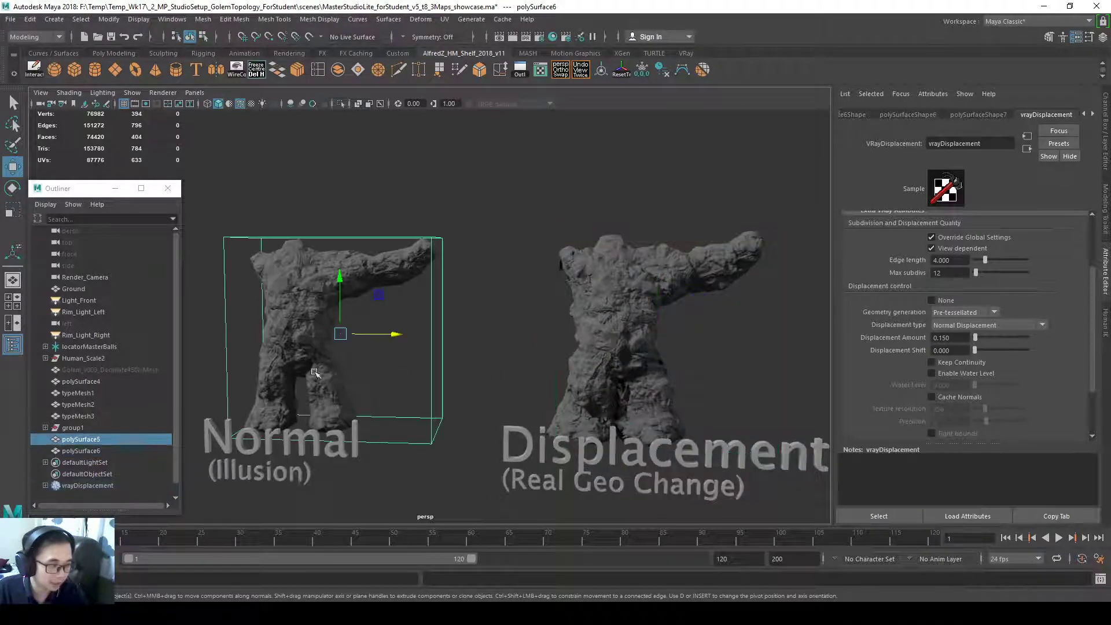
Reduce the Displacement Amount on the Displacement figure's VRayDisplacement node to 0.1
click(607, 387)
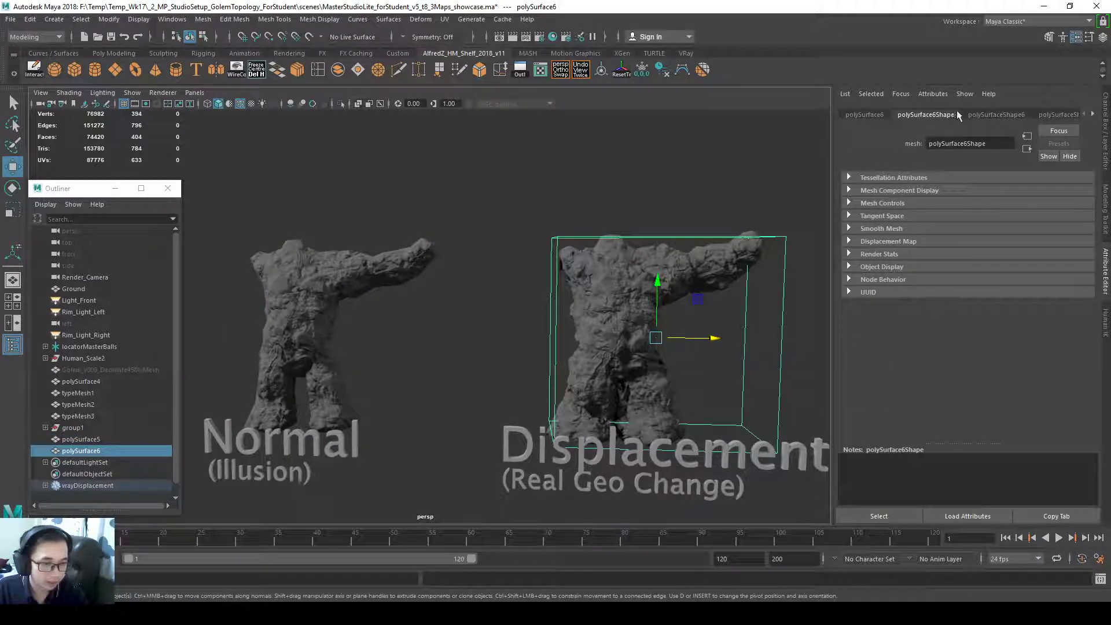
click(998, 115)
click(1006, 115)
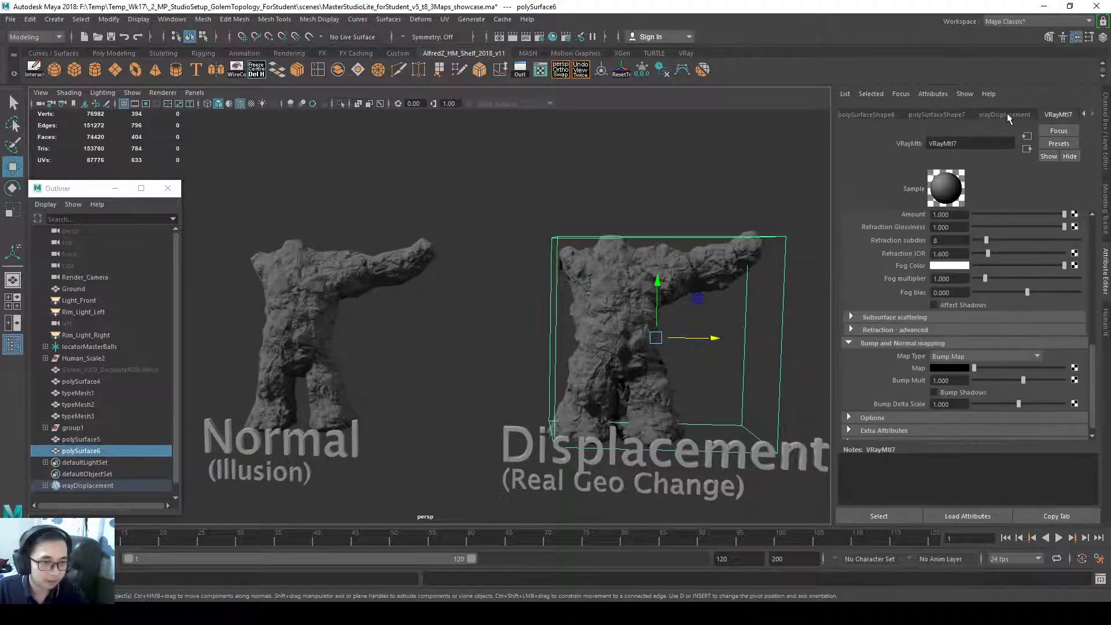
scroll(986, 280, down, 3)
click(948, 338)
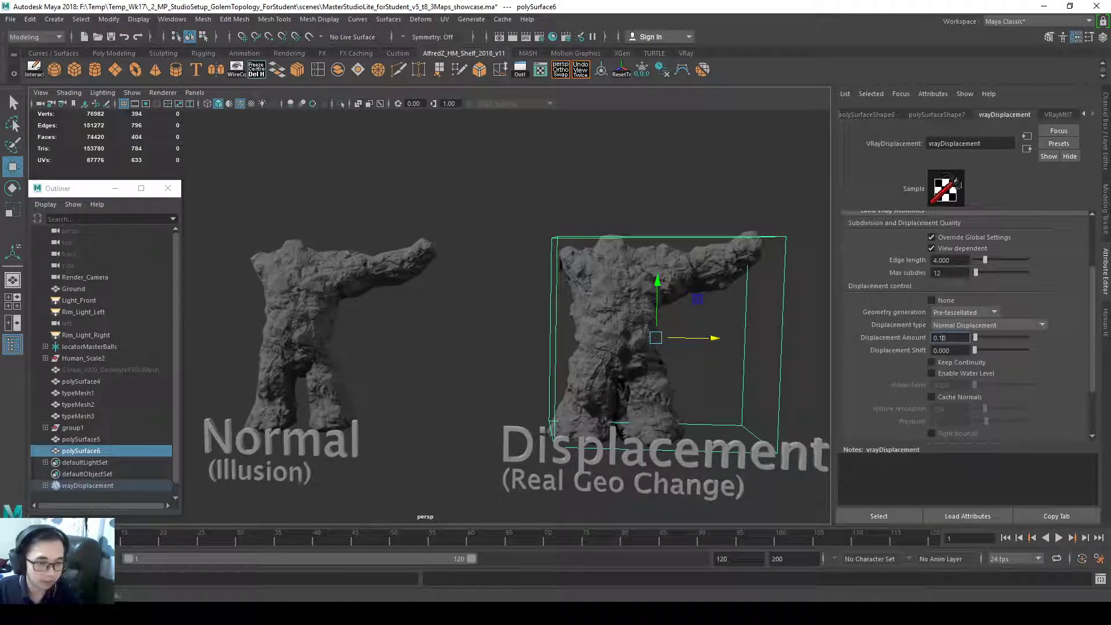
key(Return)
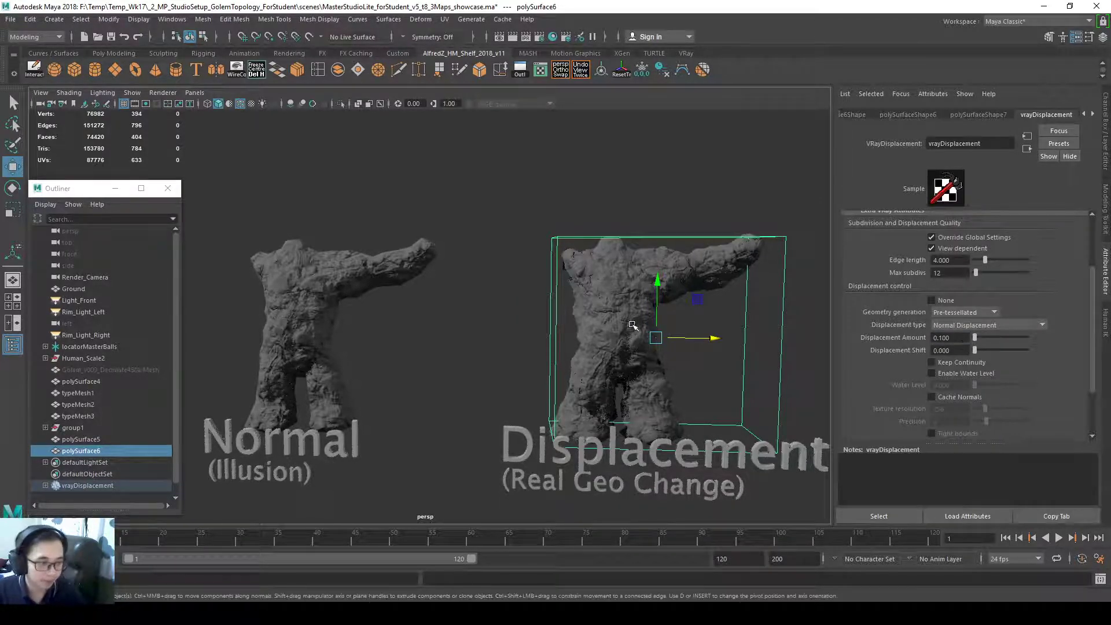
Try a negative Displacement Amount of -0.1 on the Displacement figure
alt+drag(643, 321, 675, 345)
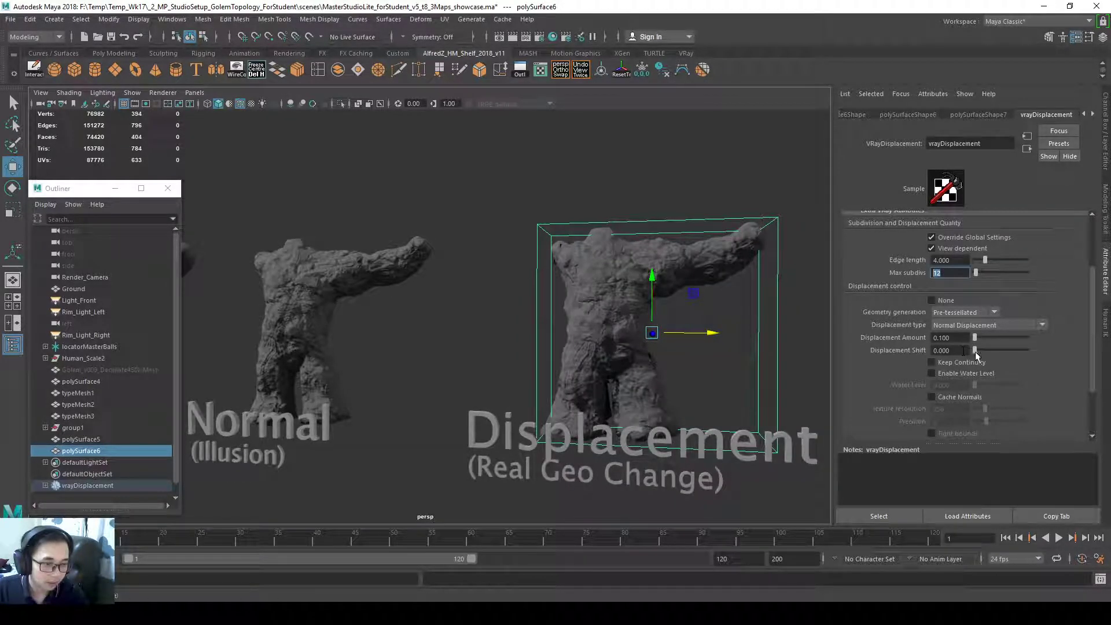
drag(976, 354, 966, 350)
click(934, 339)
text(-)
key(Return)
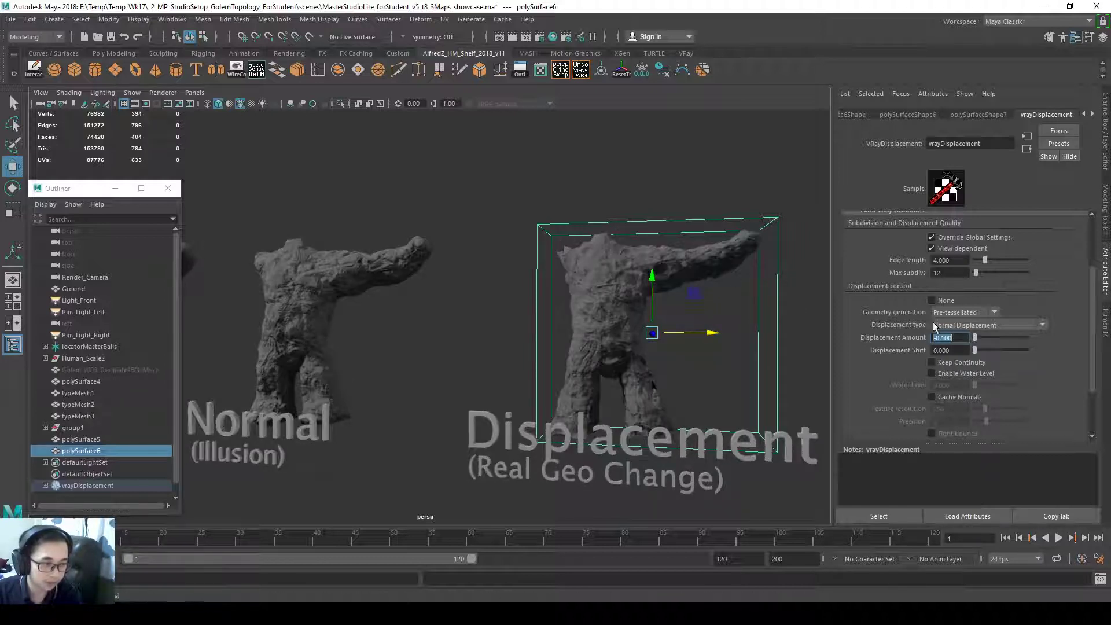
Set the Displacement Amount back to a positive 0.1 and inspect the figure in the IPR view
drag(961, 341, 914, 342)
text(0.1)
key(Return)
alt+middle_drag(632, 240, 647, 252)
alt+drag(660, 204, 687, 210)
Move the Normal figure together with its Normal and (Illusion) labels closer to the Displacement figure, then deselect them
click(726, 344)
drag(308, 206, 288, 478)
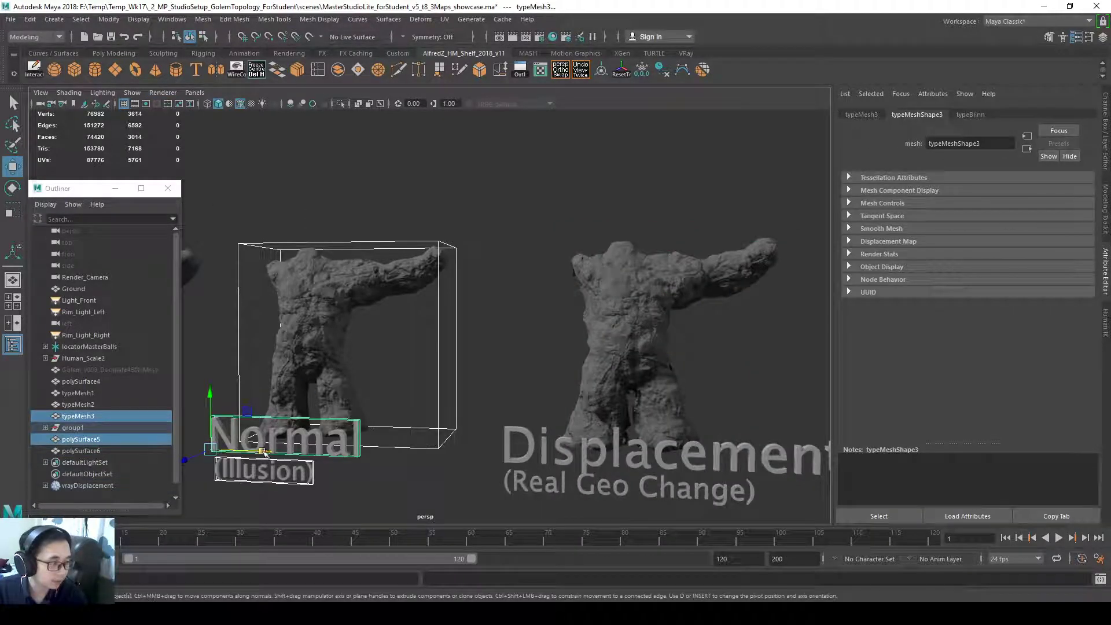
drag(268, 454, 330, 477)
scroll(681, 210, down, 3)
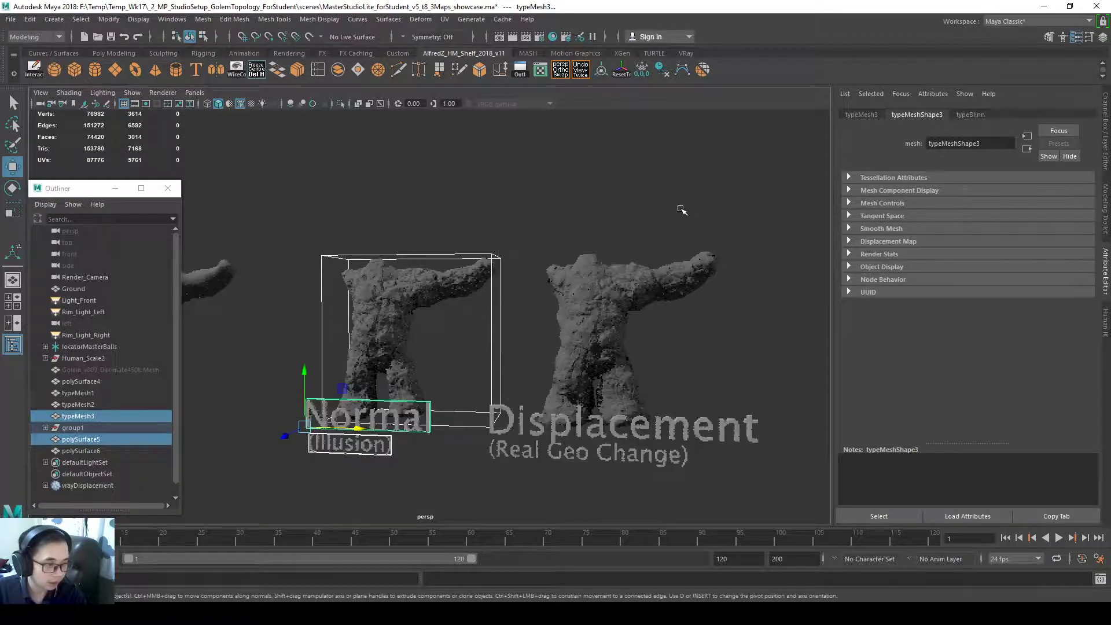
click(681, 210)
Close the Outliner and frame the Normal and Displacement figures closely to compare their surface detail
scroll(682, 210, up, 2)
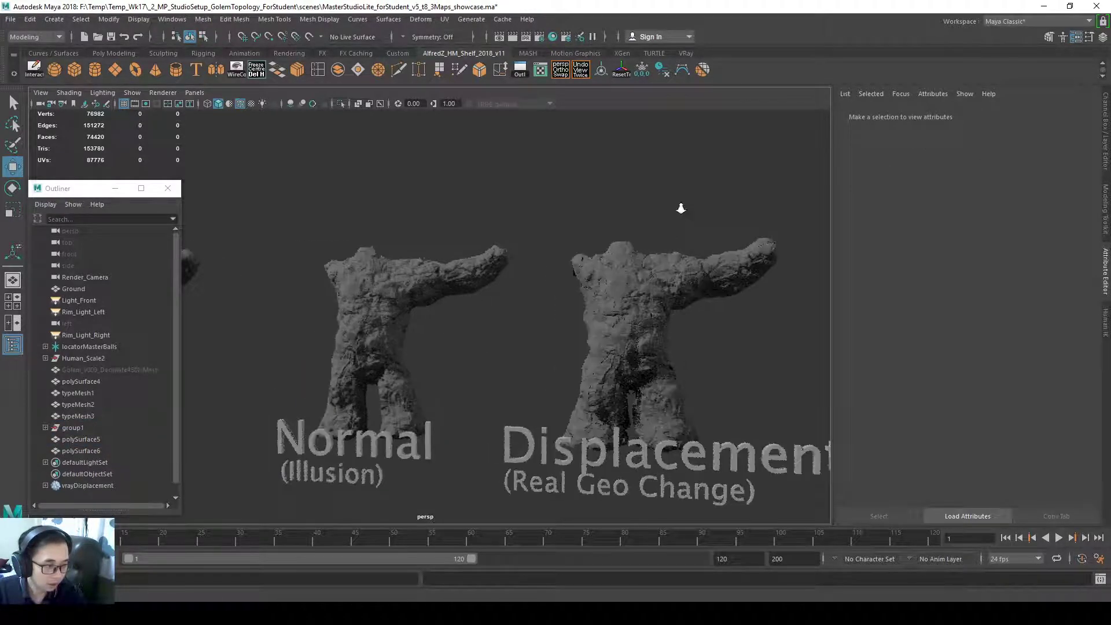
scroll(683, 210, up, 3)
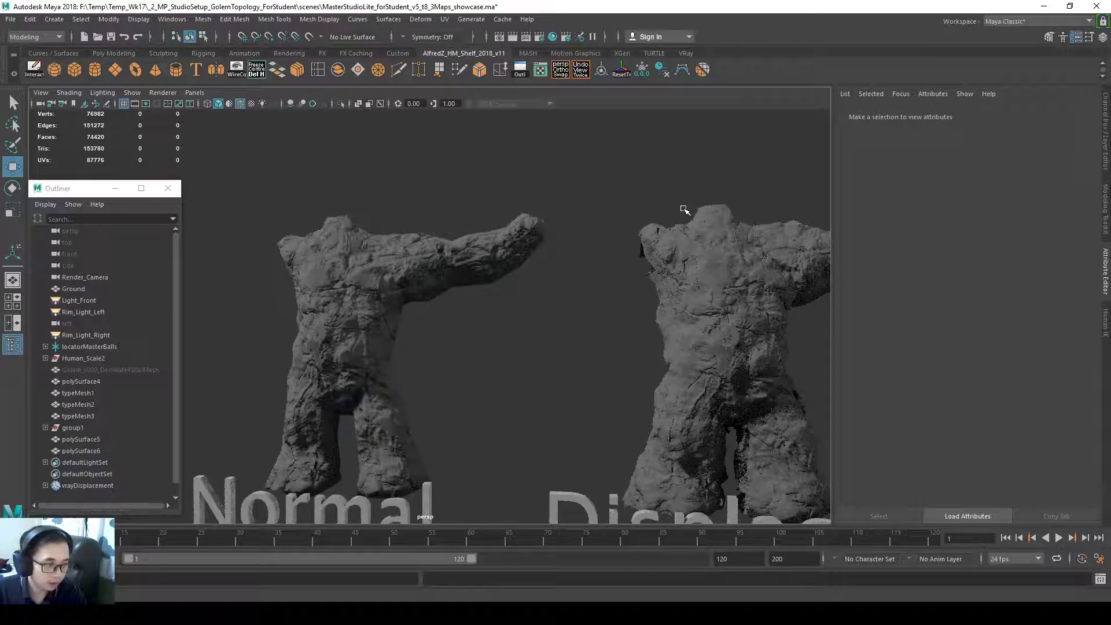
alt+middle_drag(685, 214, 639, 195)
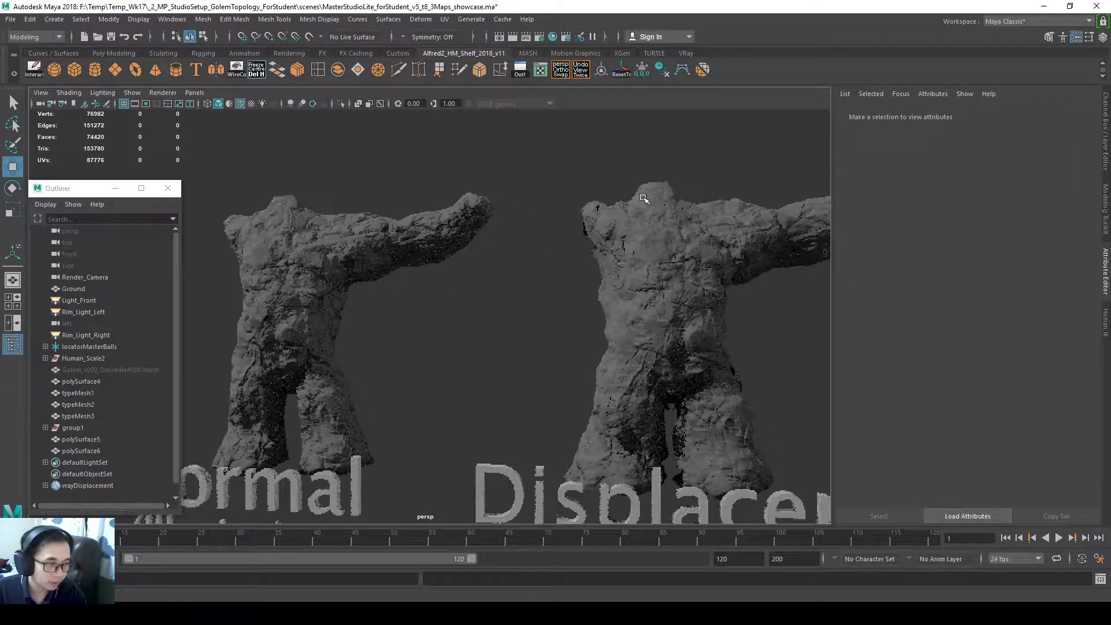
scroll(642, 198, down, 2)
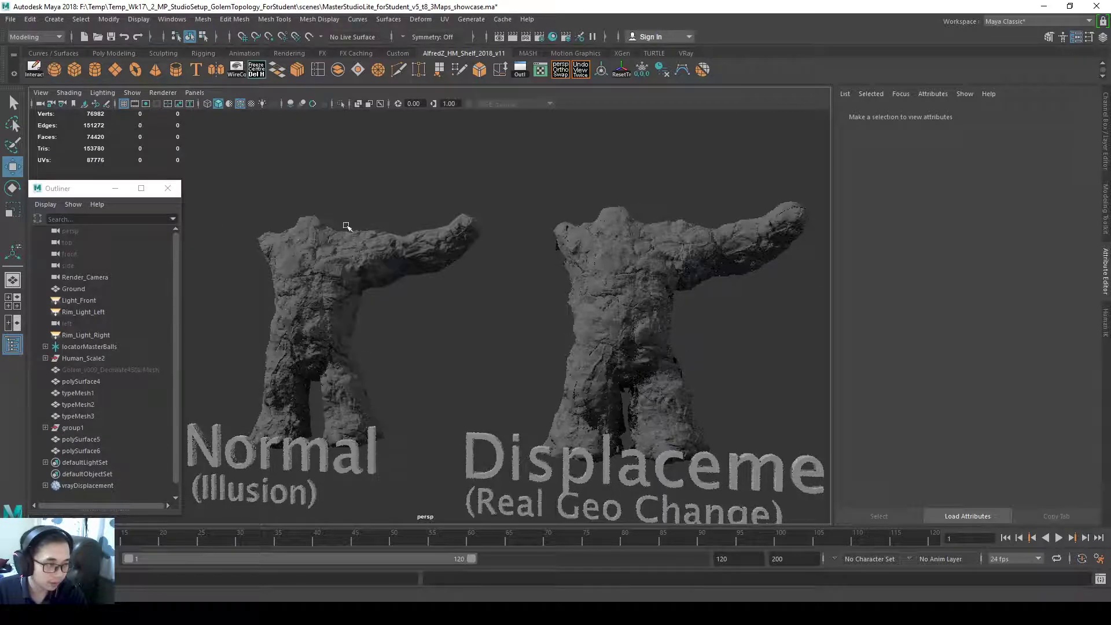
click(168, 188)
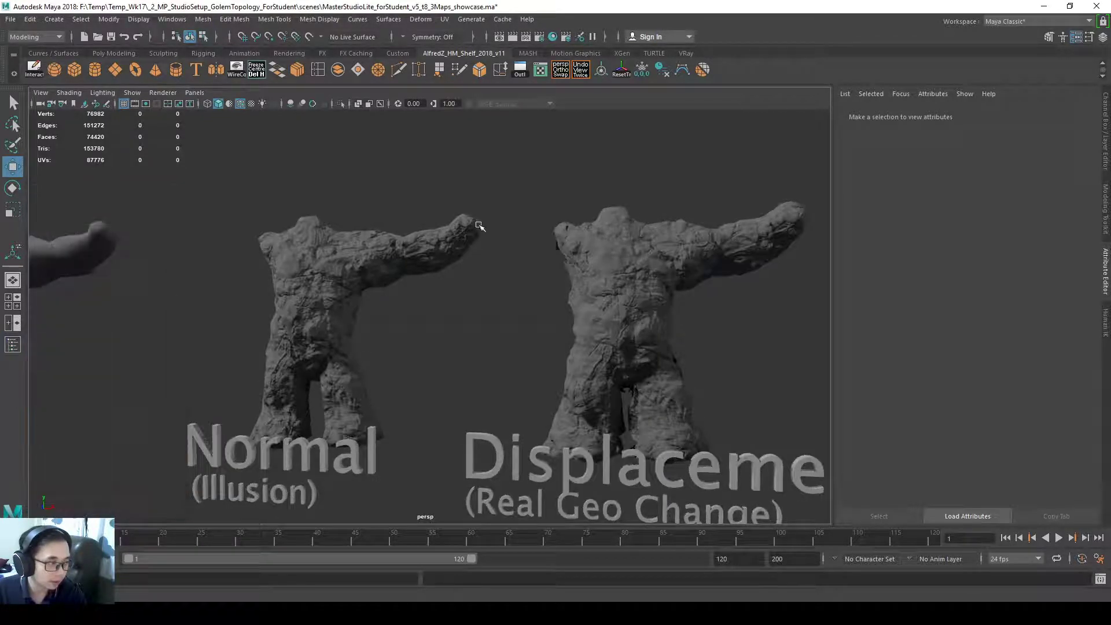
alt+middle_drag(441, 211, 398, 199)
alt+middle_drag(580, 289, 641, 313)
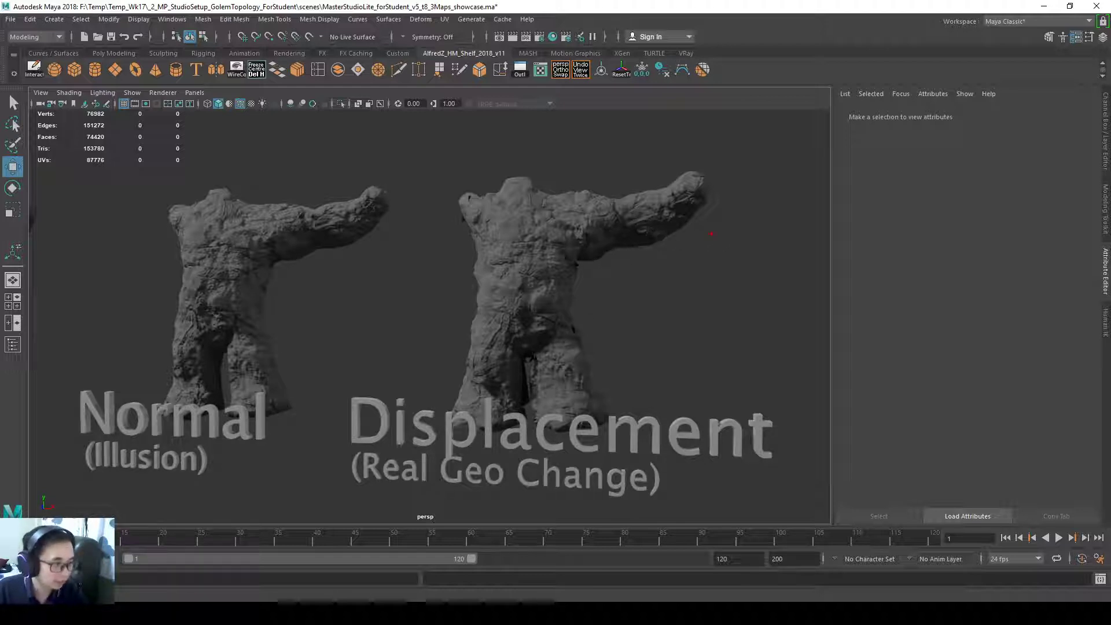
Compare the underarm silhouettes of the Normal and Displacement figures in the IPR view
drag(662, 242, 596, 258)
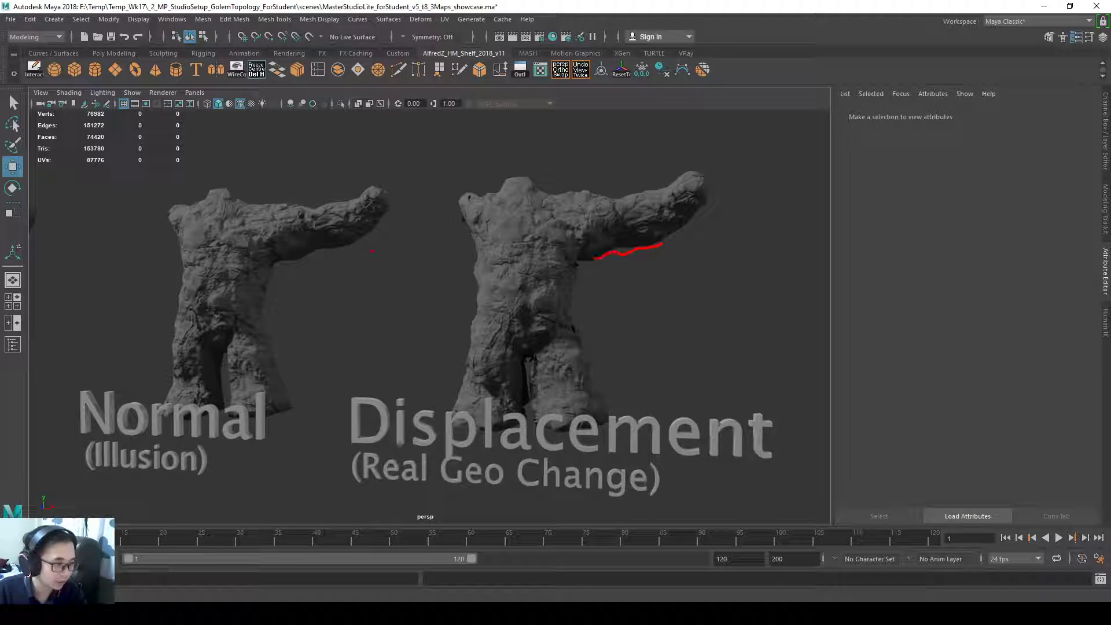
drag(311, 254, 280, 259)
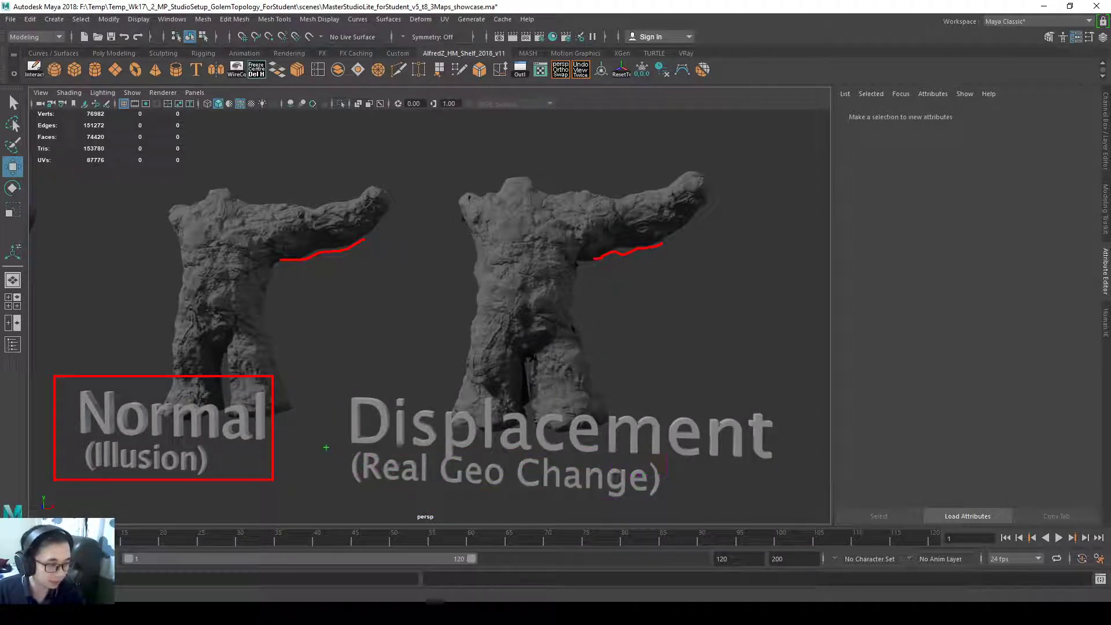
mouse_move(337, 444)
mouse_down()
mouse_move(665, 496)
mouse_move(668, 510)
mouse_up()
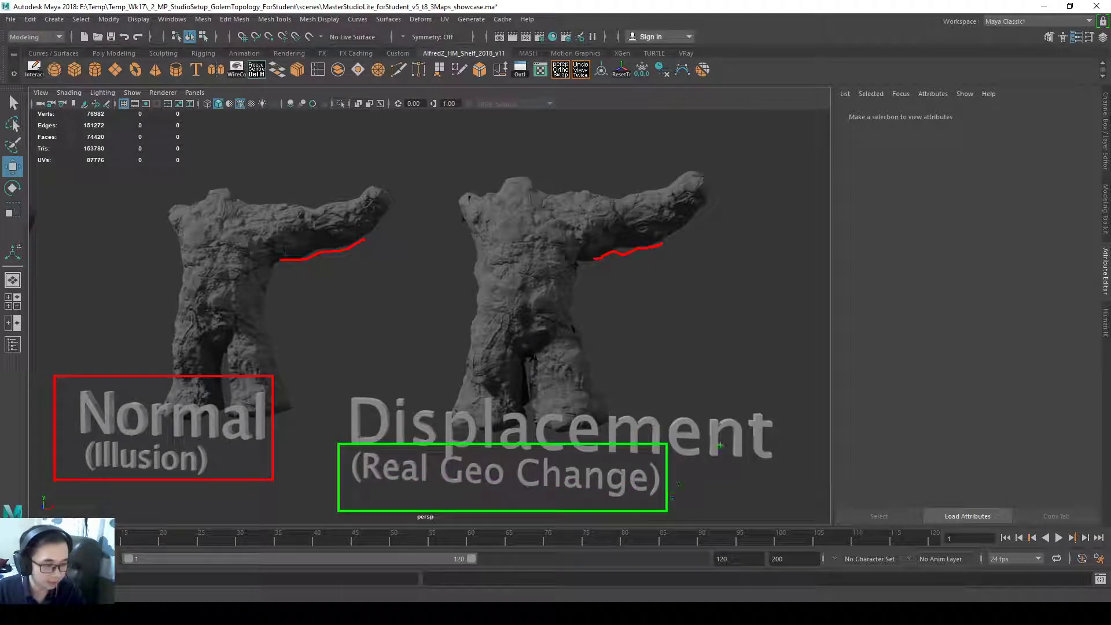
key(ctrl+z)
key(Escape)
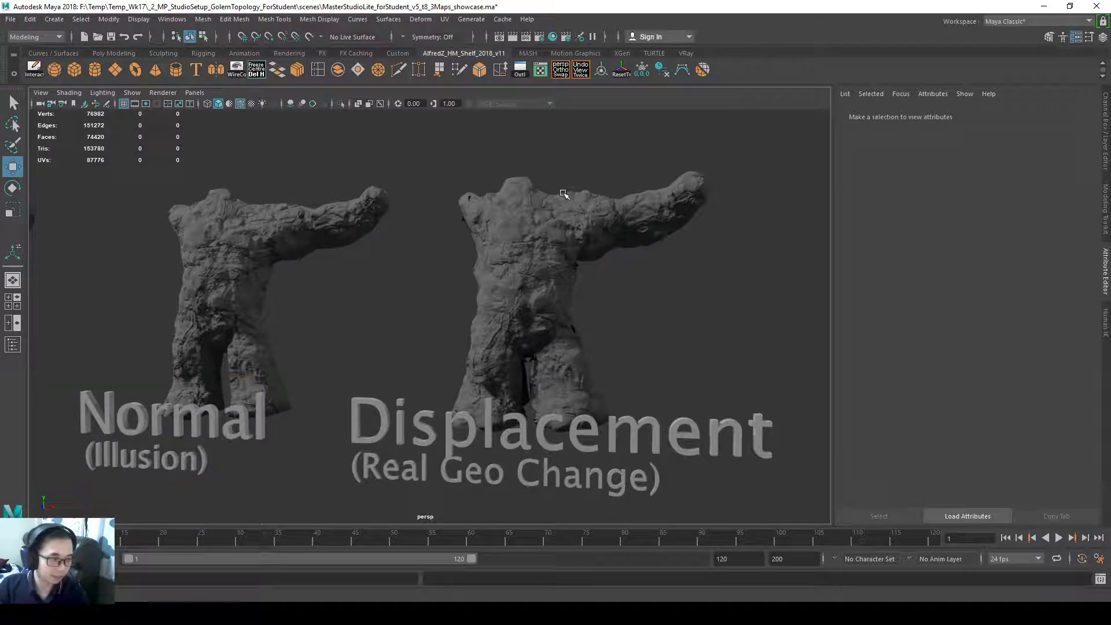
alt+middle_drag(615, 219, 637, 225)
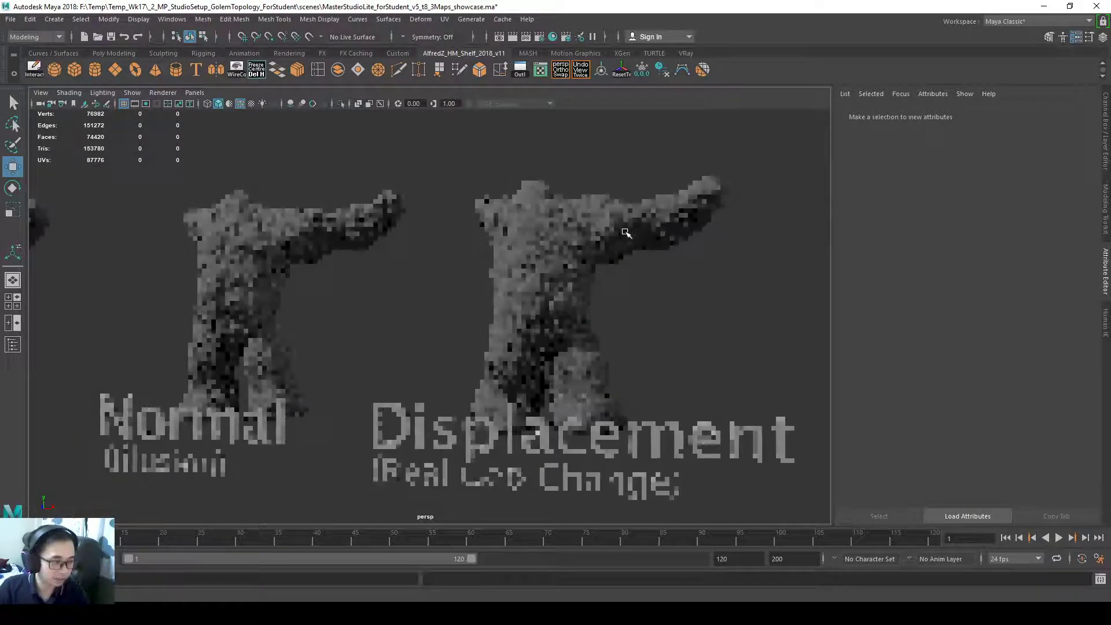
alt+drag(565, 298, 596, 235)
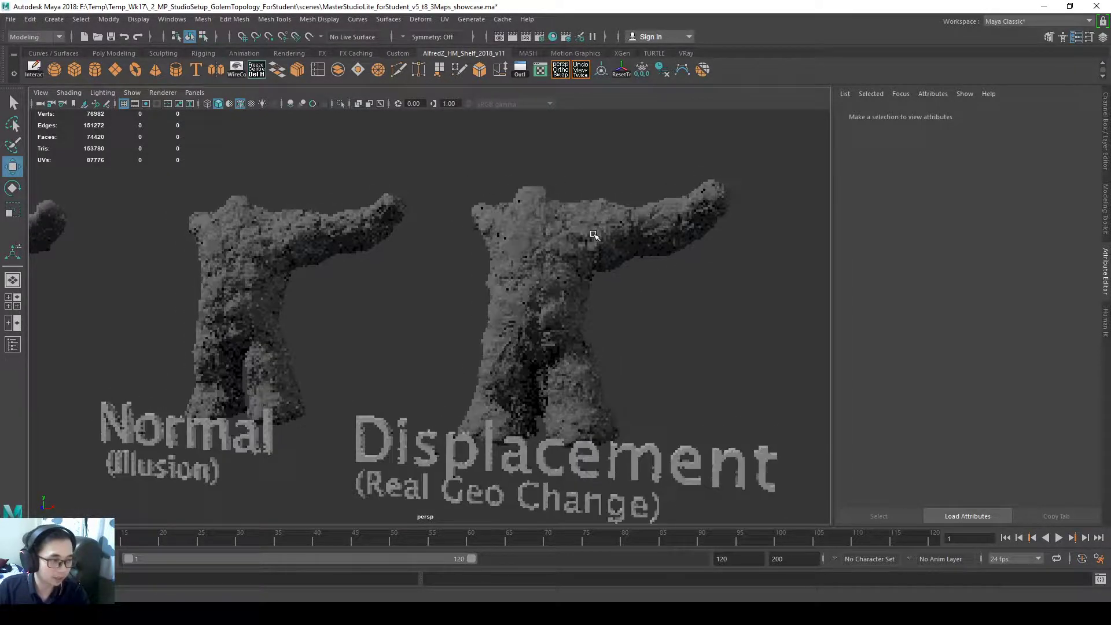
Set Max subdivs to 4 on the Displacement figure's VRayDisplacement node
click(713, 222)
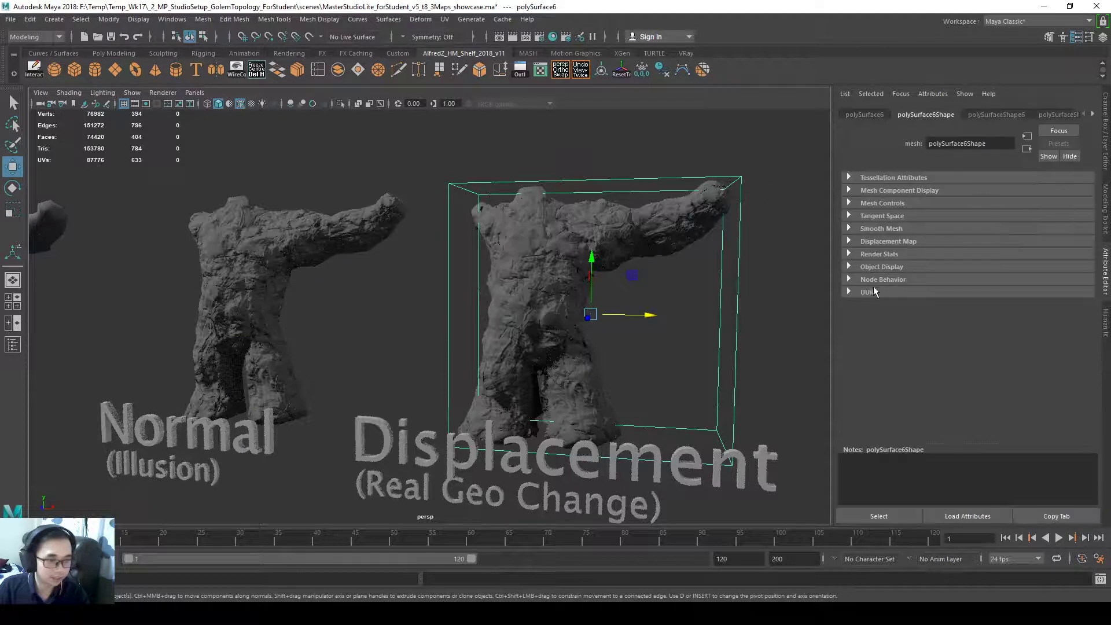
click(1005, 111)
click(1004, 111)
double_click(949, 273)
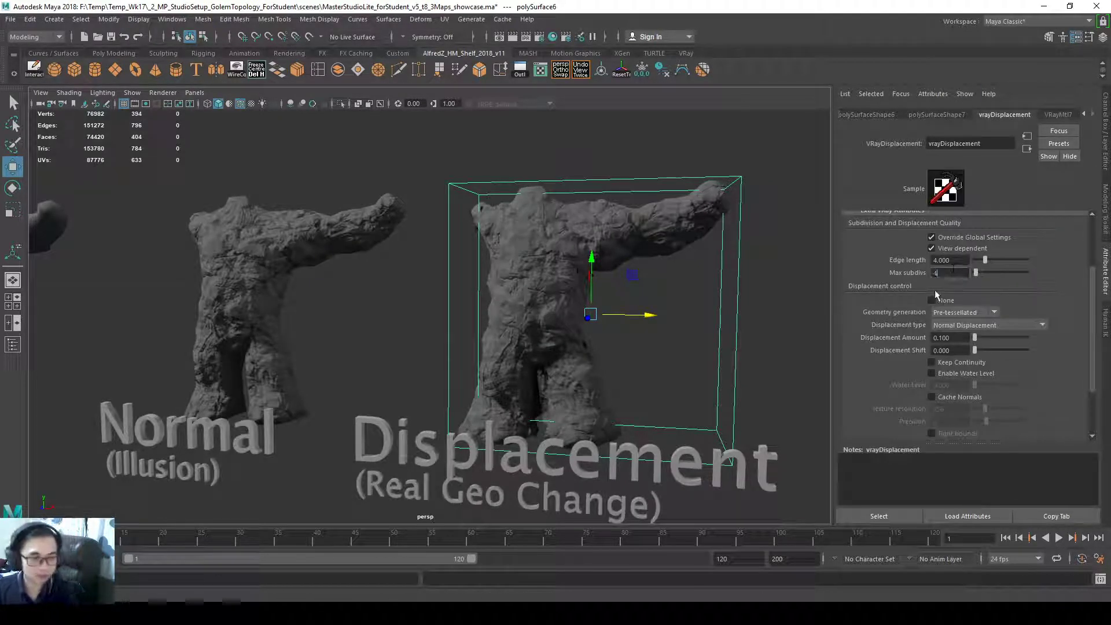
key(Return)
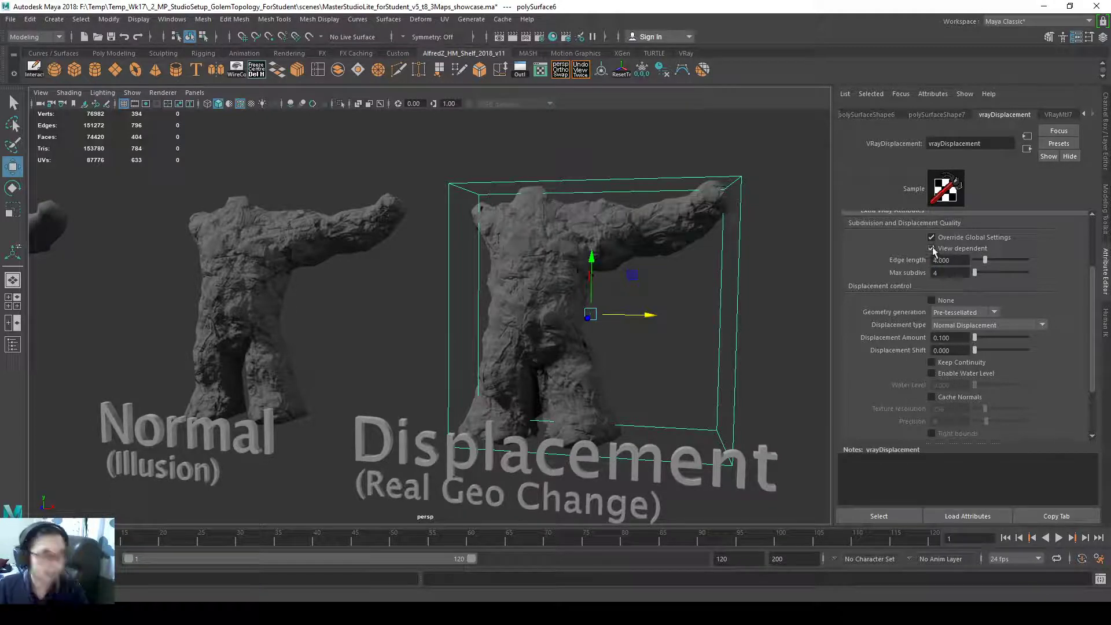
Reselect the Displacement figure and open the Max subdivs value of its VRayDisplacement node for editing
click(746, 157)
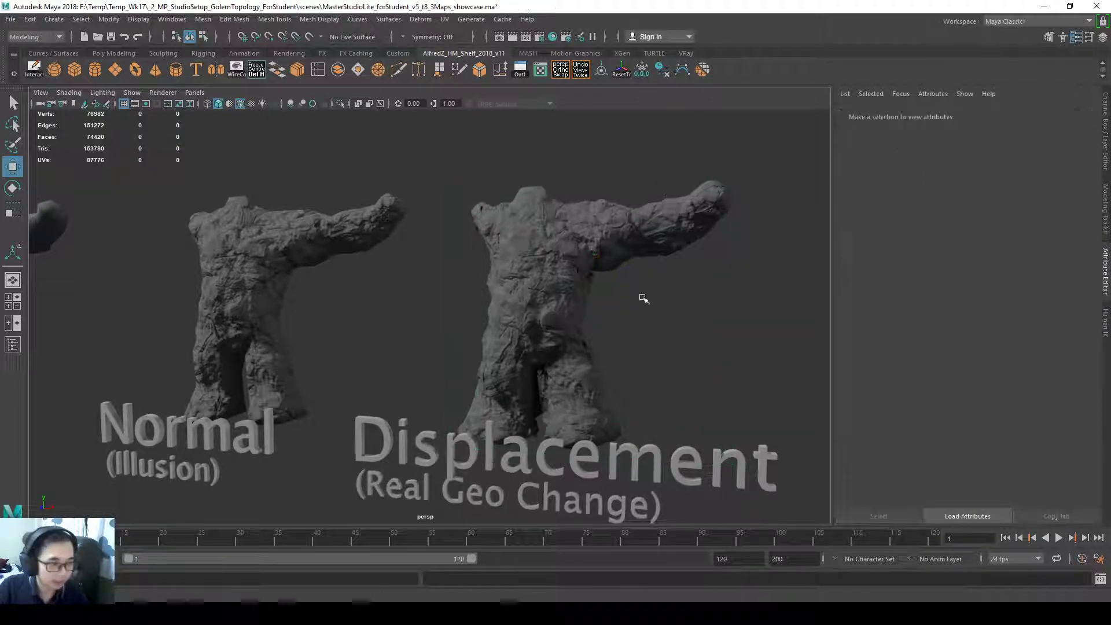
click(565, 268)
click(480, 259)
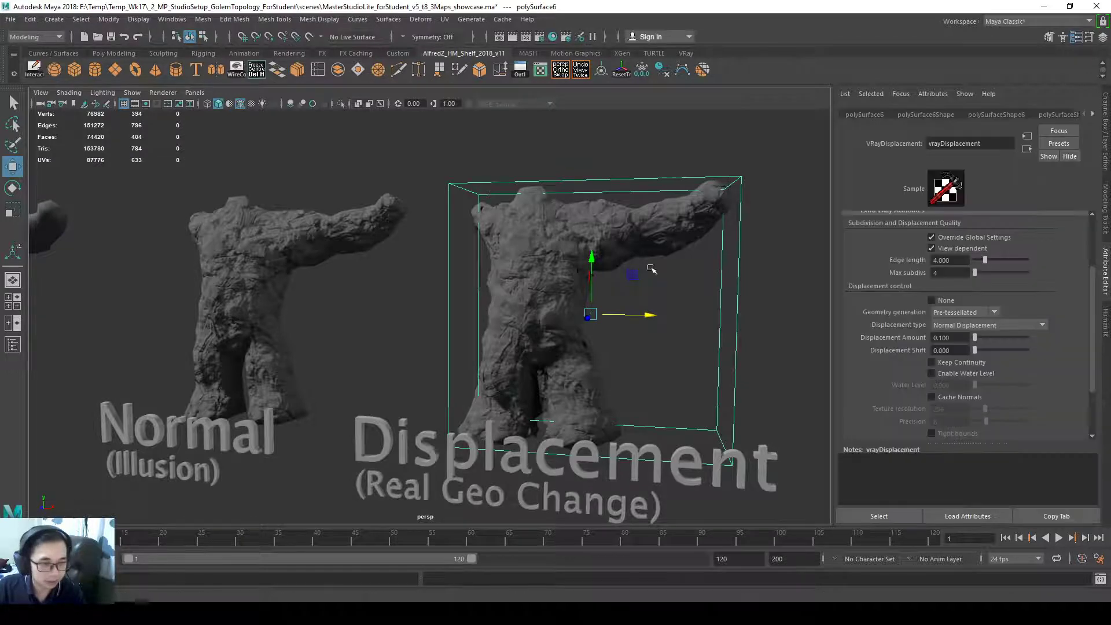
click(949, 272)
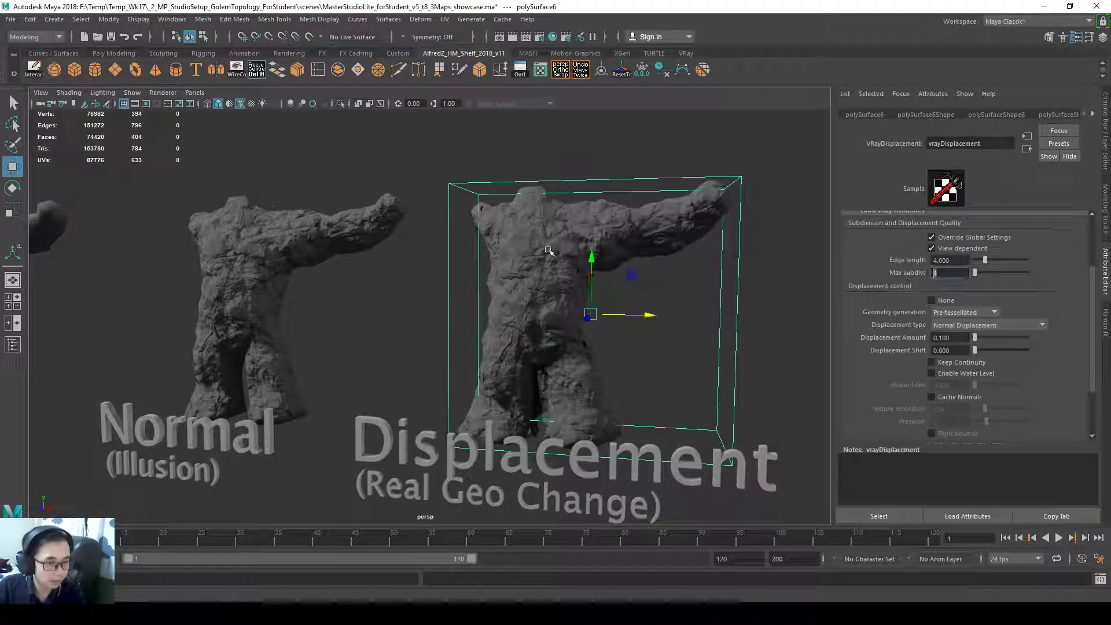
Restart the V-Ray IPR by switching the viewport to Maya's standard renderer and back, with the Displacement figure's Max subdivs ready for editing
click(163, 93)
click(172, 102)
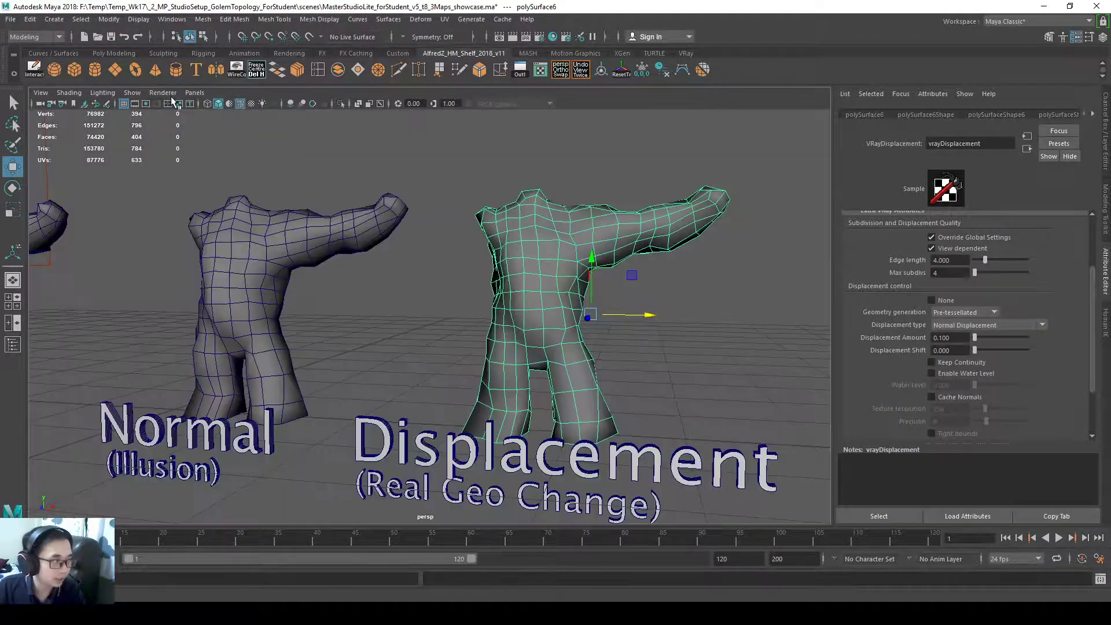
click(164, 93)
click(185, 123)
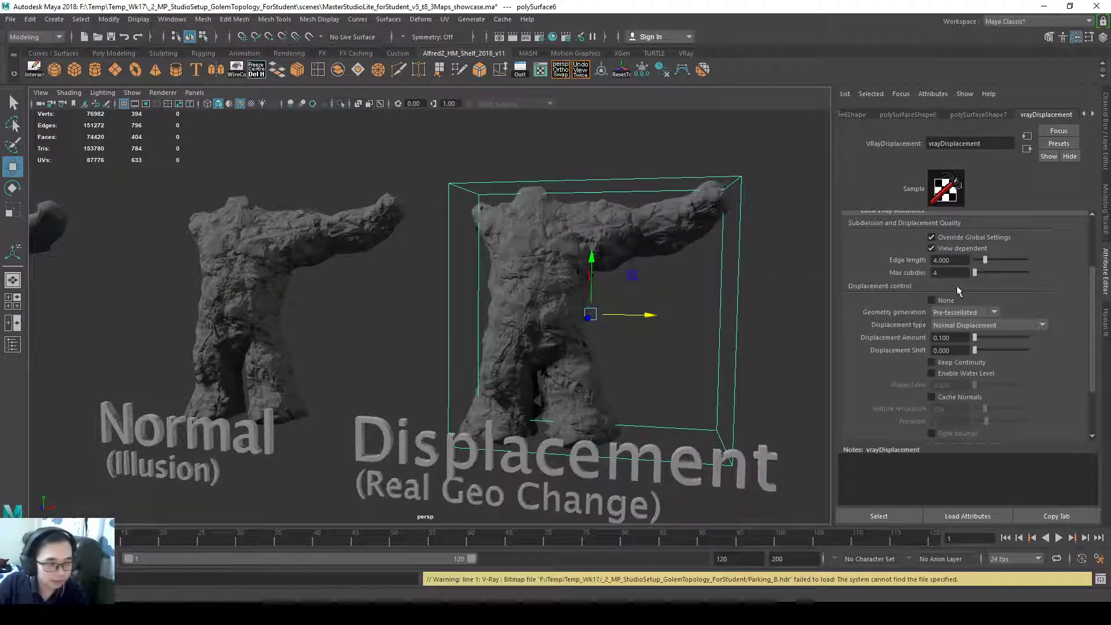
click(943, 272)
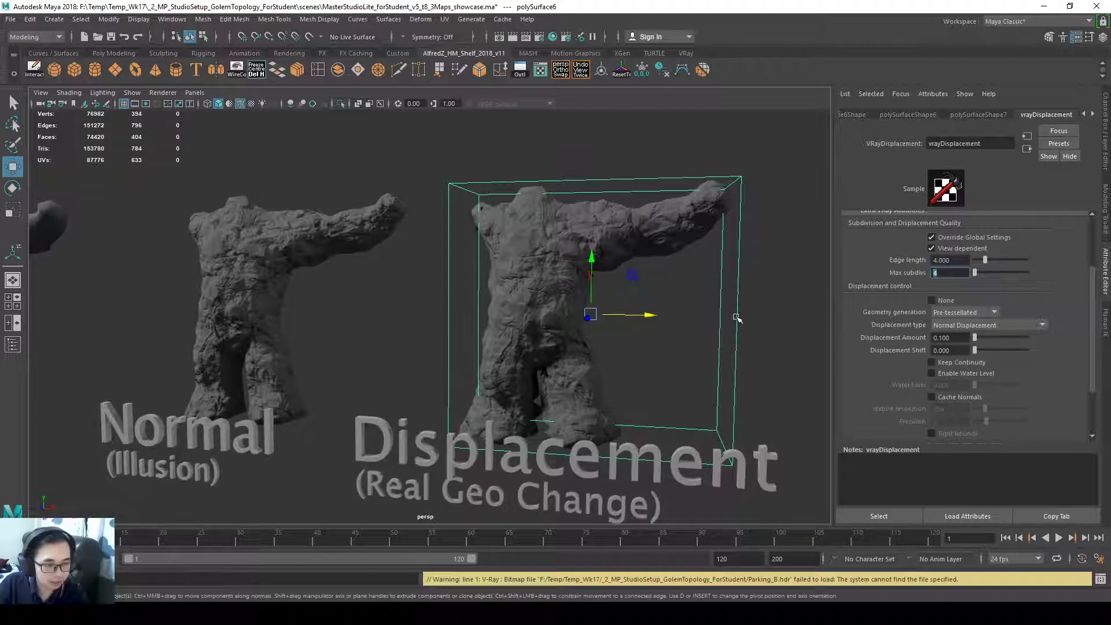
Deselect the Displacement figure and compare its silhouette and surface detail with the Normal figure from several angles in the IPR view
alt+drag(724, 314, 669, 298)
alt+drag(454, 320, 647, 343)
alt+drag(599, 388, 578, 385)
alt+drag(436, 353, 444, 324)
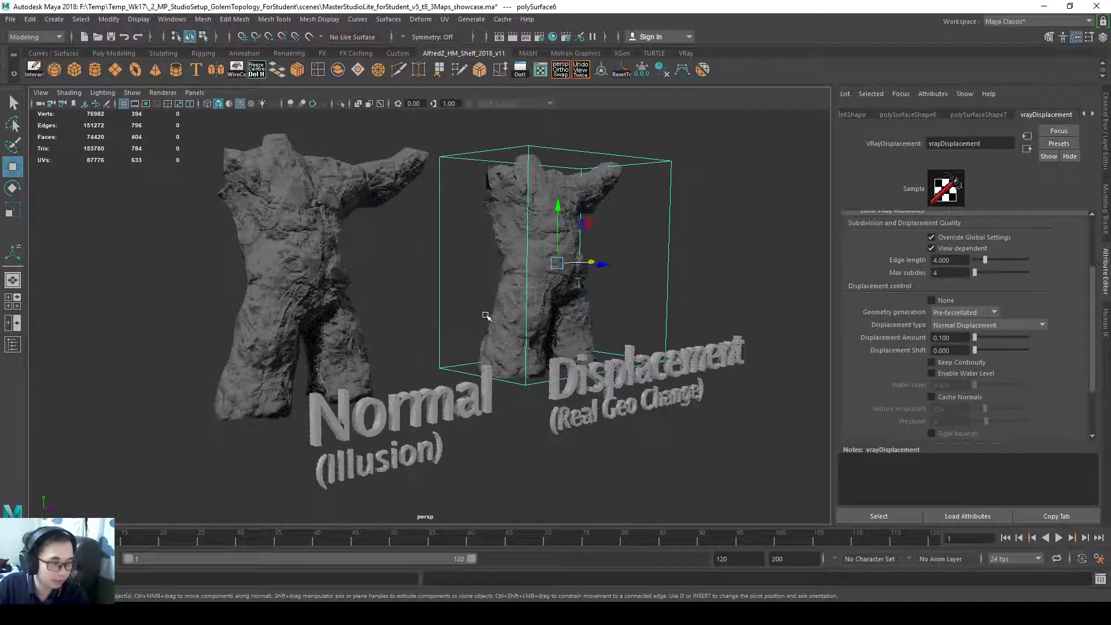
click(695, 244)
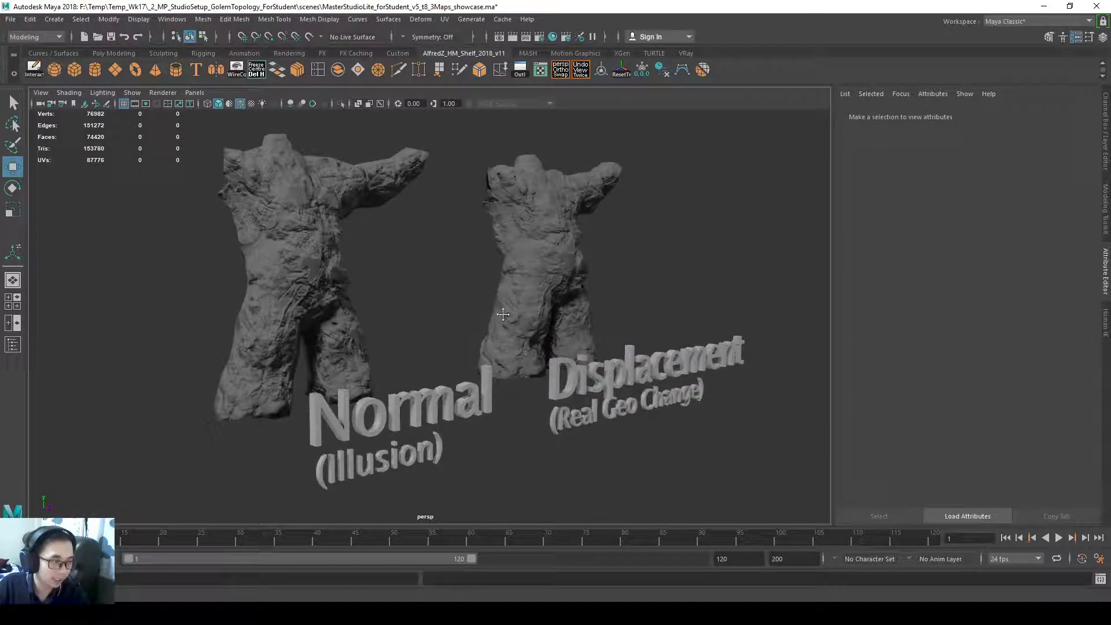
alt+middle_drag(503, 314, 538, 345)
alt+drag(496, 353, 471, 359)
alt+drag(486, 402, 440, 396)
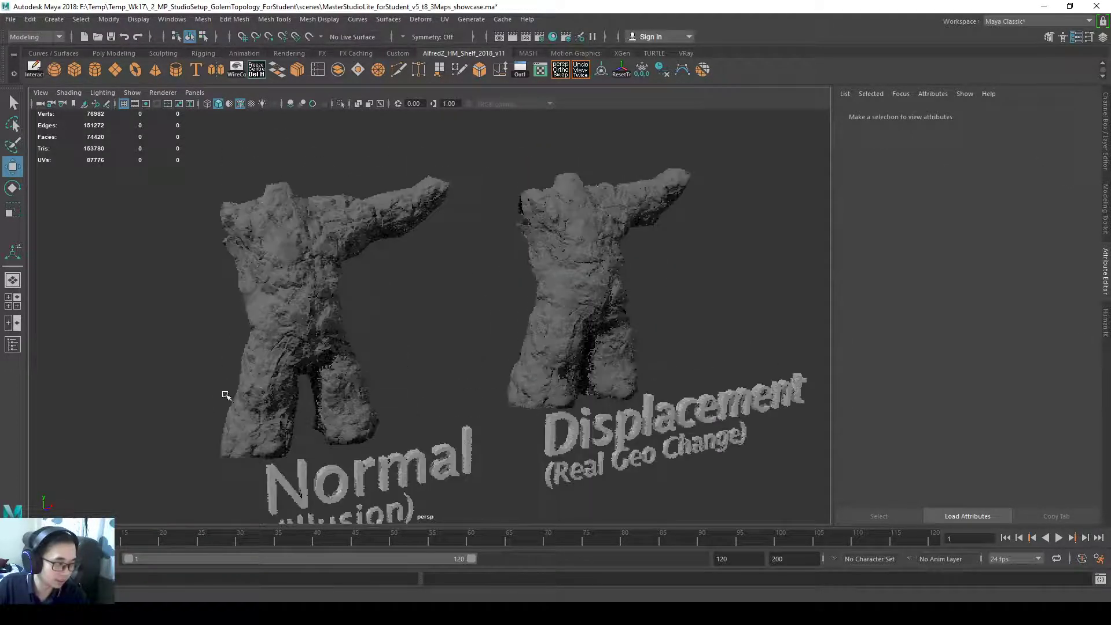
alt+middle_drag(385, 359, 461, 286)
alt+drag(404, 297, 495, 231)
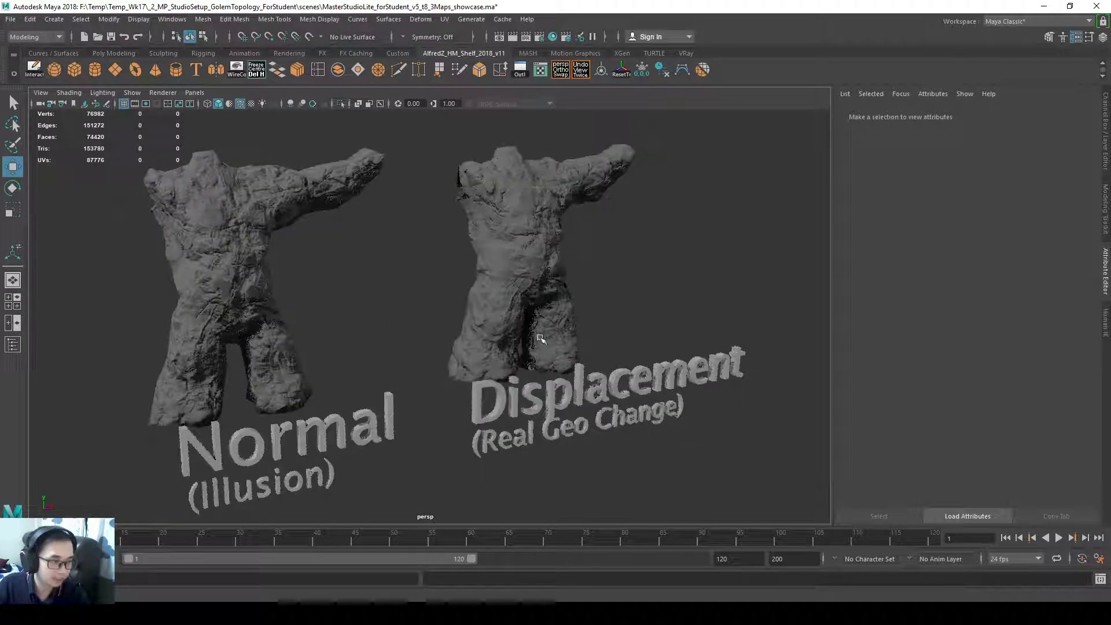
alt+drag(598, 299, 640, 323)
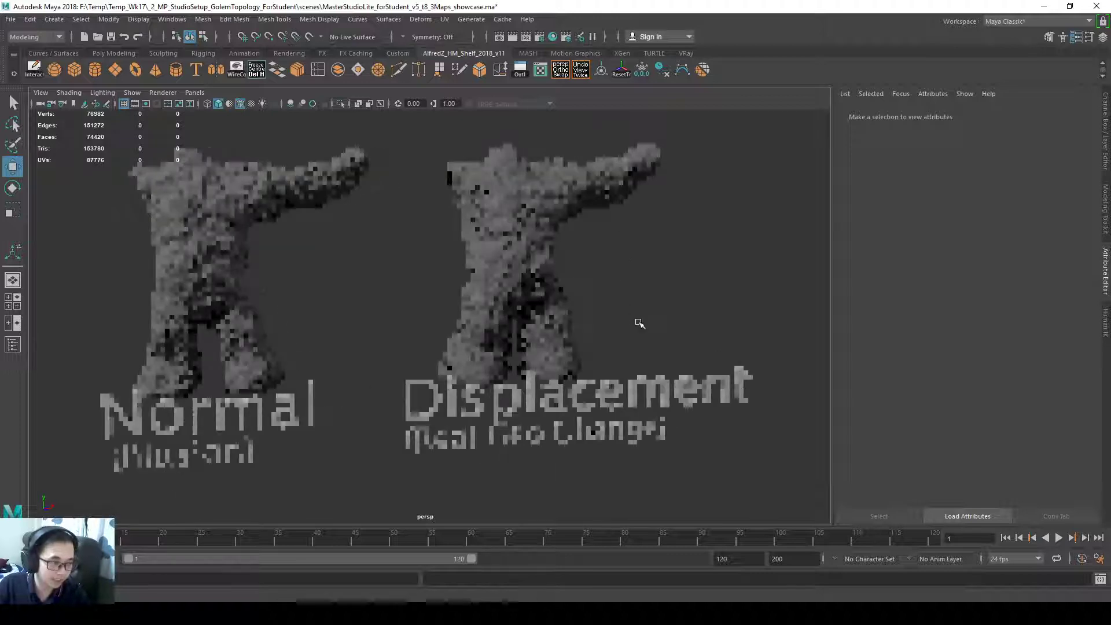
alt+middle_drag(579, 340, 595, 367)
alt+drag(575, 355, 599, 344)
alt+drag(527, 348, 597, 345)
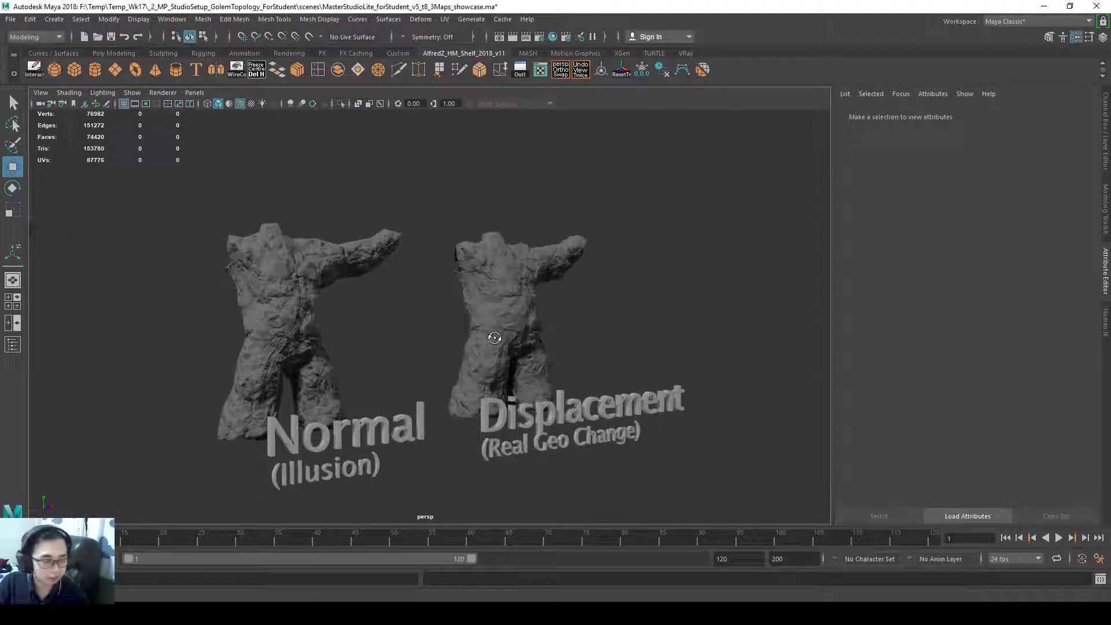
alt+drag(493, 337, 642, 342)
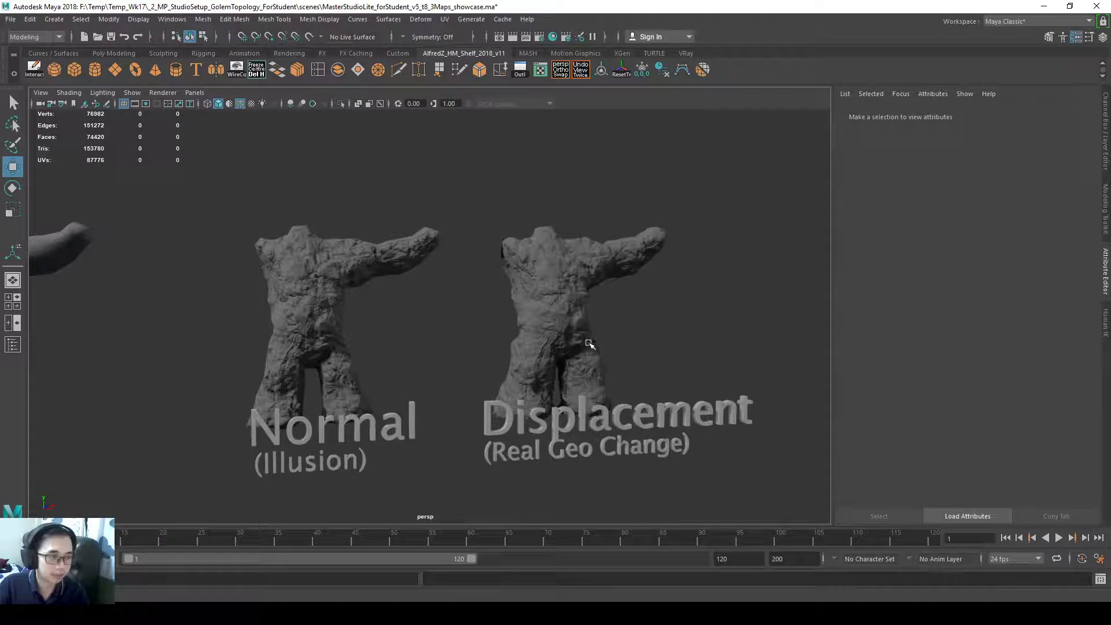
alt+drag(596, 350, 637, 350)
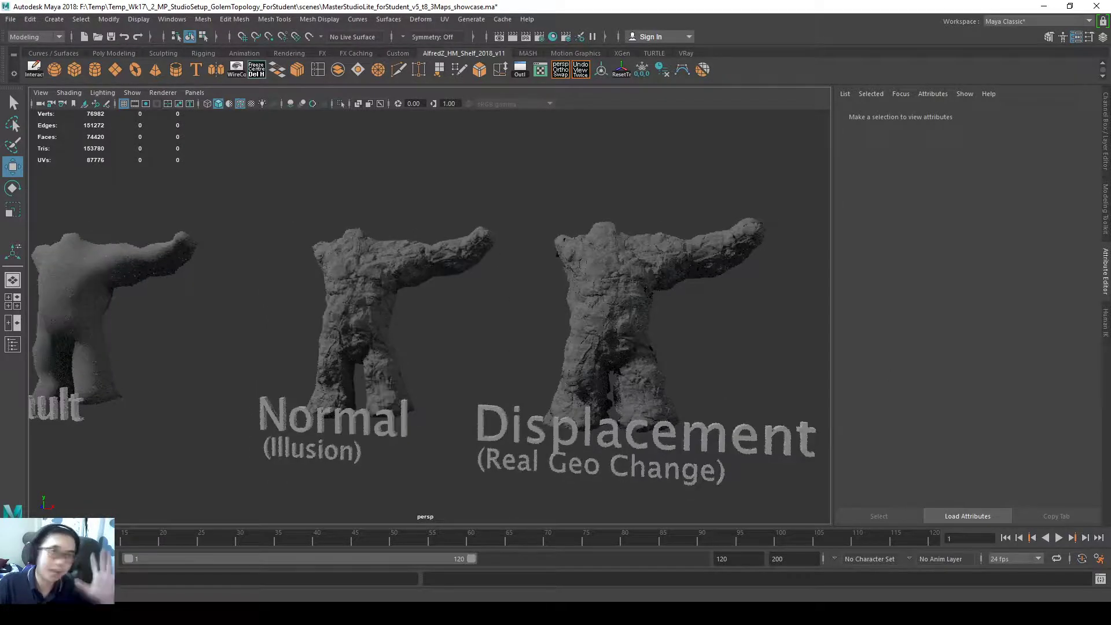